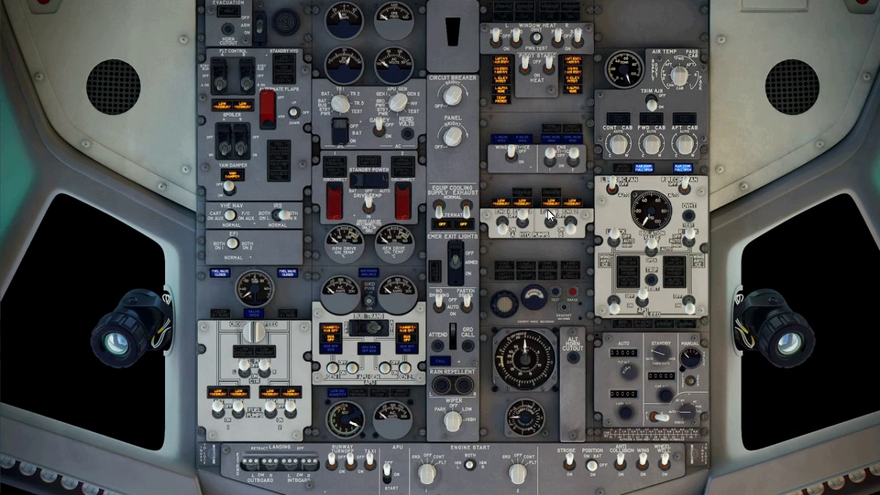
# Switch to the Co-Pilot cockpit view and zoom in slightly on the main panel.
pyautogui.press('a')
pyautogui.scroll(1, 469, 173)
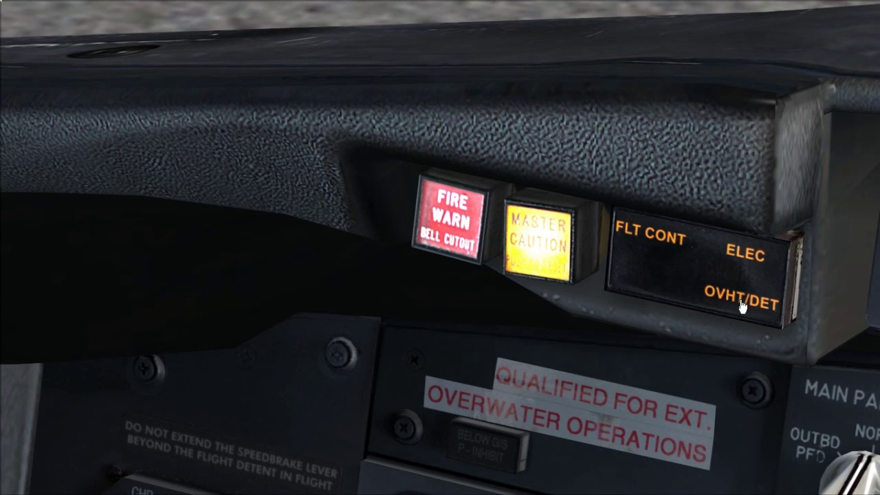
# Silence the fire warning using the FIRE WARN bell cutout light on the glareshield.
pyautogui.click(446, 217)
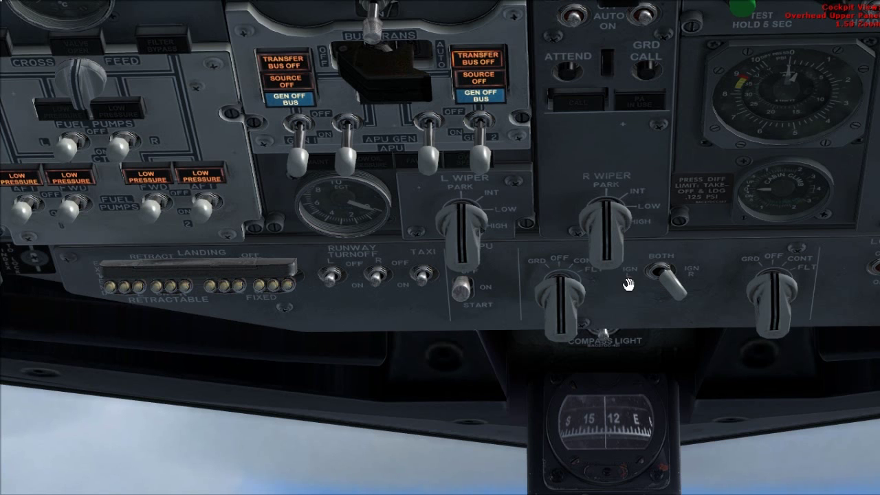
# Move the APU switch to START and hold it until the APU runs.
pyautogui.click(461, 302)
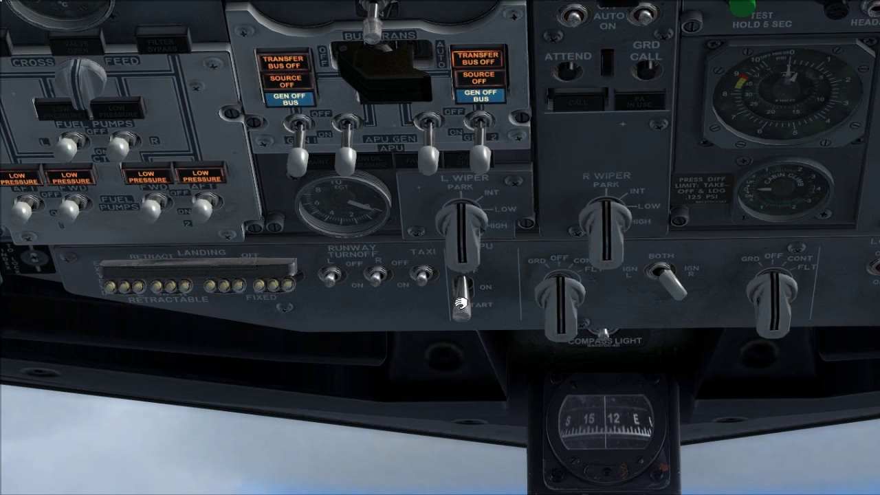
pyautogui.click(461, 303)
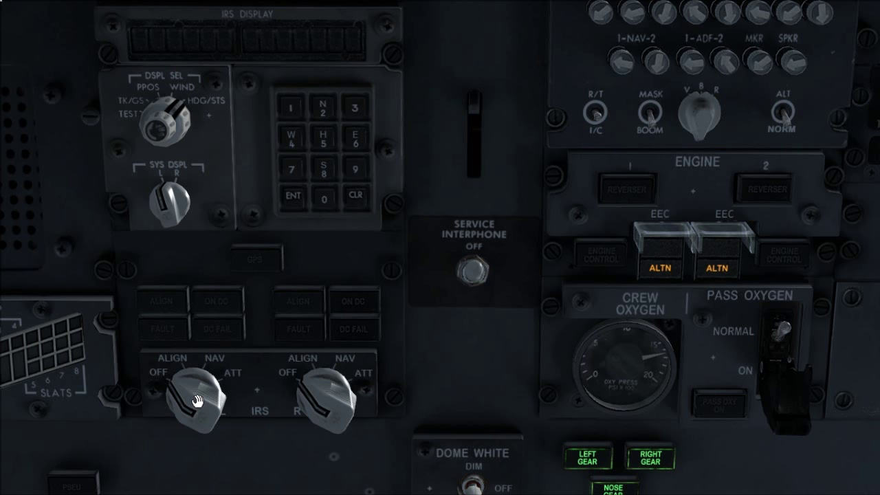
# Turn the left and right IRS mode selectors from OFF toward NAV.
pyautogui.scroll(2, 196, 401)
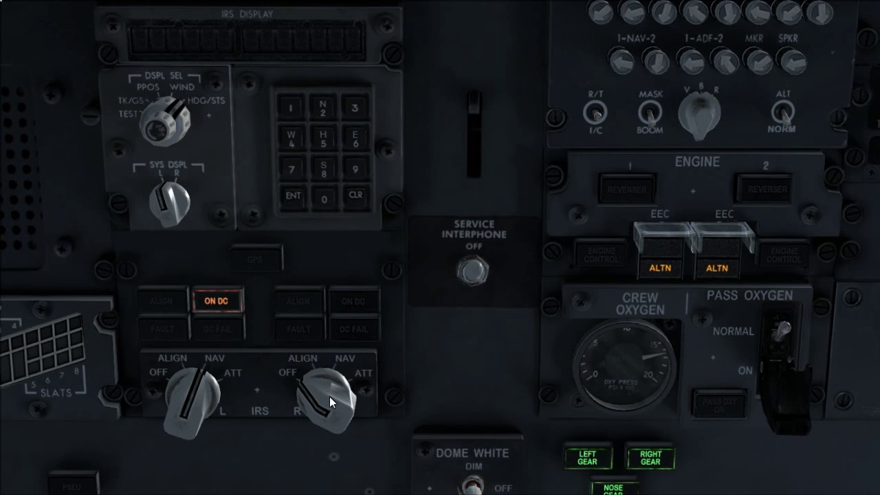
pyautogui.scroll(2, 329, 396)
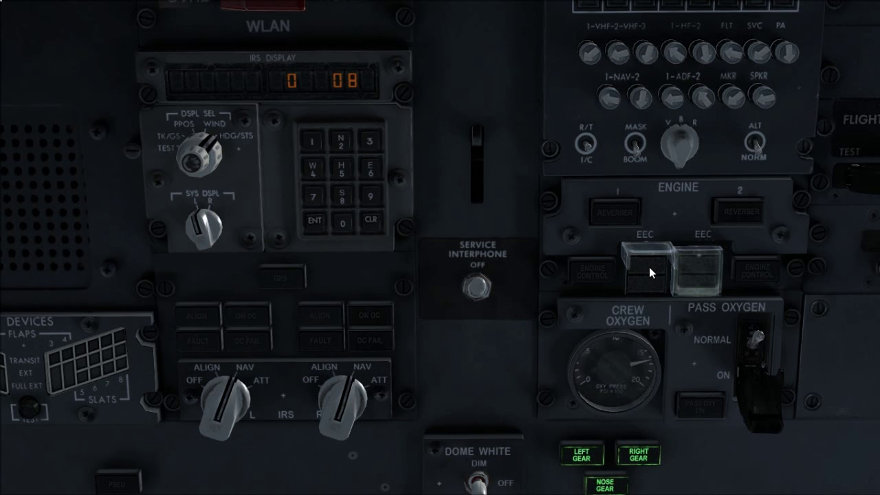
# Switch the EEC 1 and EEC 2 engine control switches on.
pyautogui.click(649, 268)
pyautogui.click(711, 271)
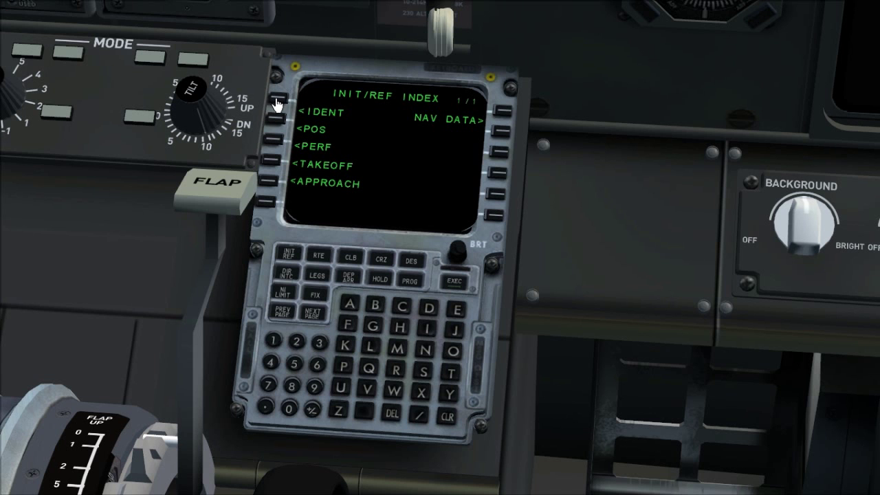
# Clear the out-of-date database message on the IDENT page and go to POS INIT.
pyautogui.click(279, 103)
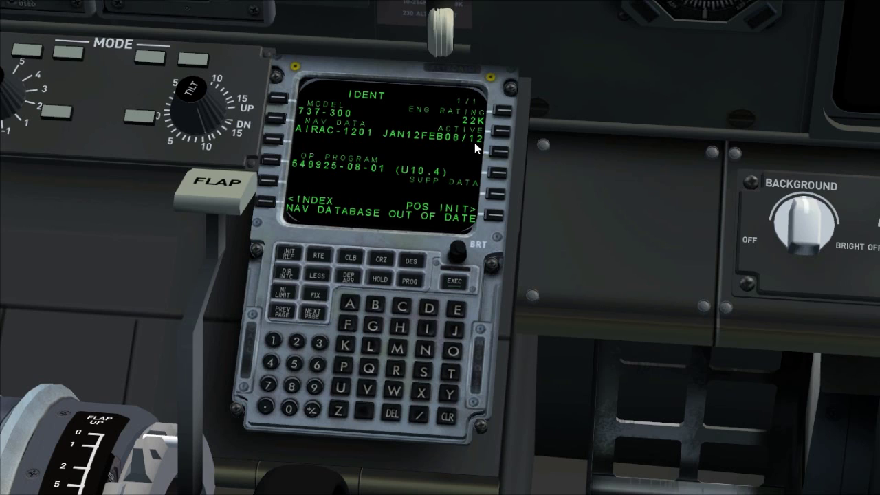
pyautogui.press('BackSpace')
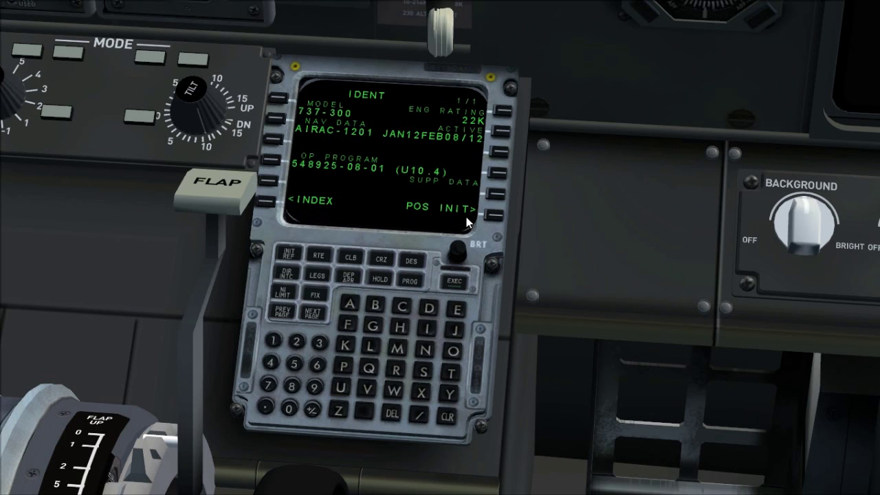
pyautogui.click(494, 218)
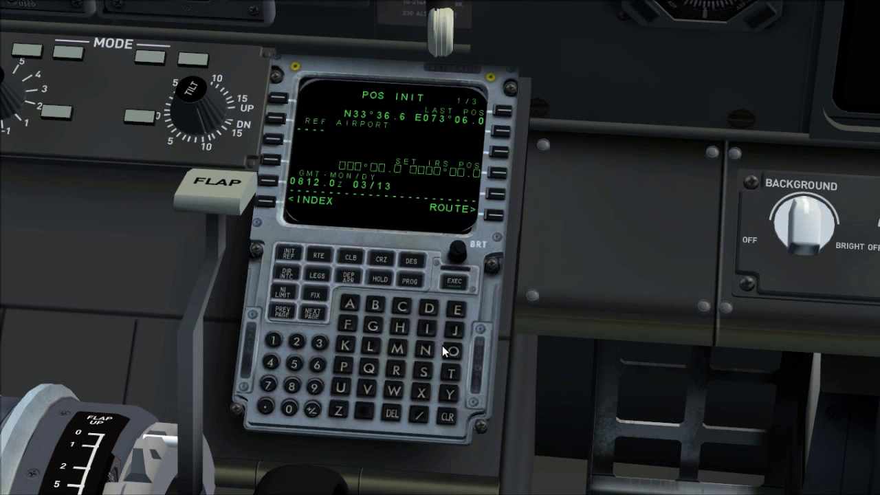
# Set the IRS position to N33°36.5 E073°06.1 on the POS INIT page.
pyautogui.click(423, 351)
pyautogui.click(319, 343)
pyautogui.click(319, 342)
pyautogui.click(319, 342)
pyautogui.click(317, 364)
pyautogui.click(295, 364)
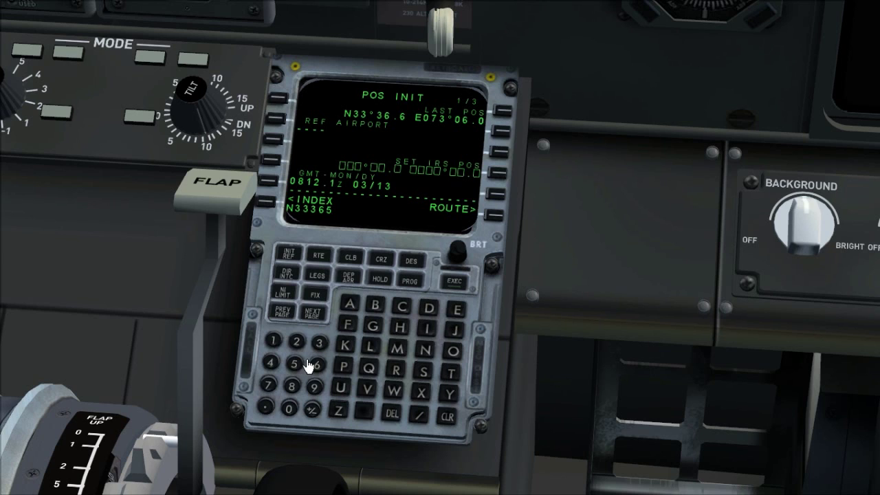
pyautogui.click(454, 313)
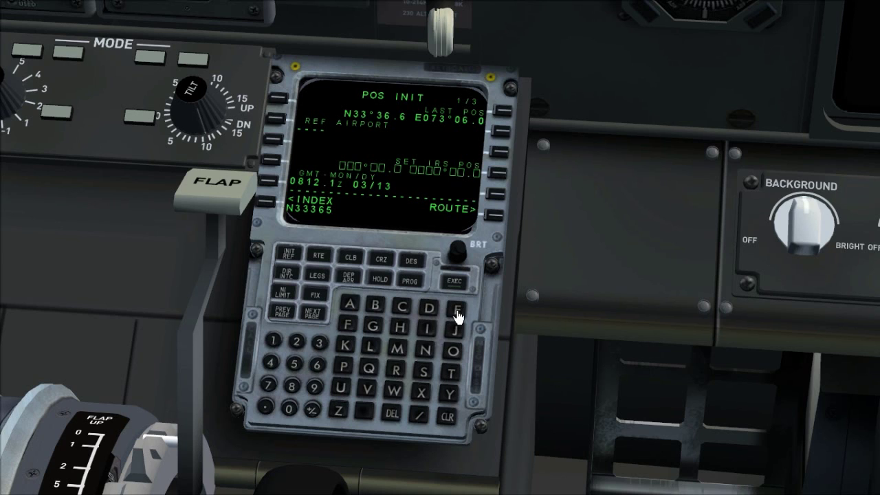
pyautogui.click(286, 407)
pyautogui.click(263, 386)
pyautogui.click(320, 344)
pyautogui.click(289, 408)
pyautogui.click(316, 365)
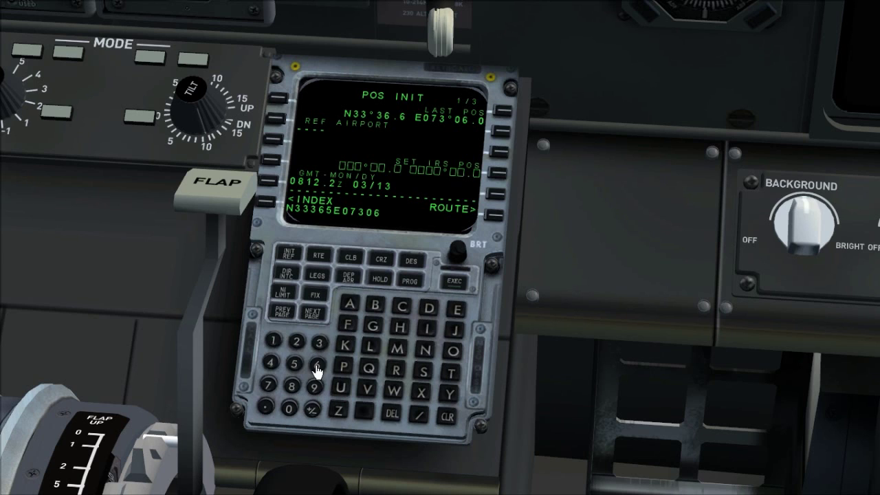
pyautogui.click(269, 338)
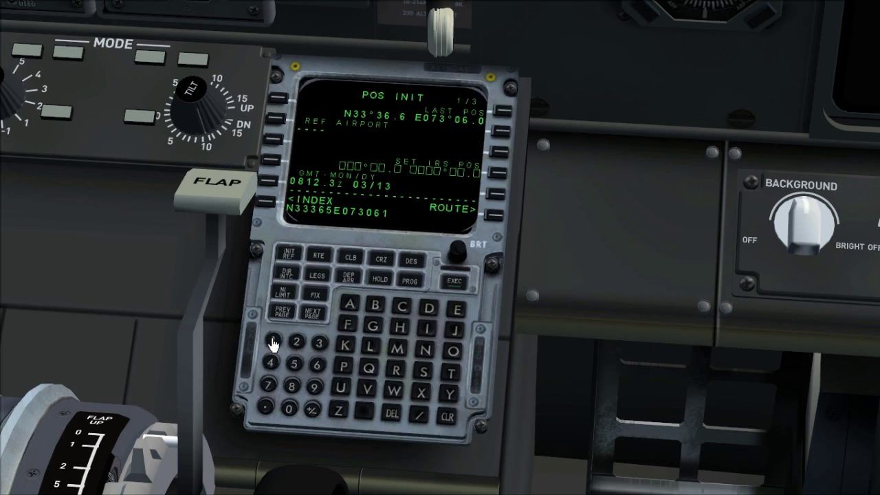
pyautogui.click(498, 175)
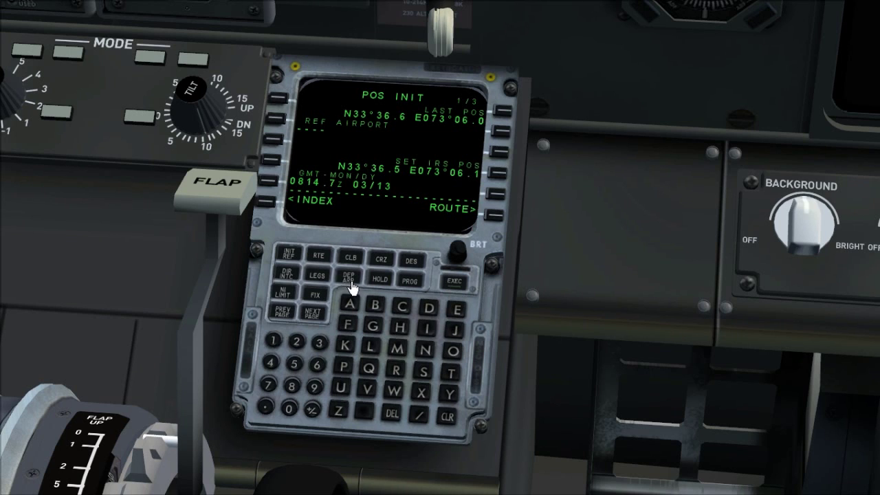
# On the RTE page, enter OPRN as the origin airport.
pyautogui.click(319, 261)
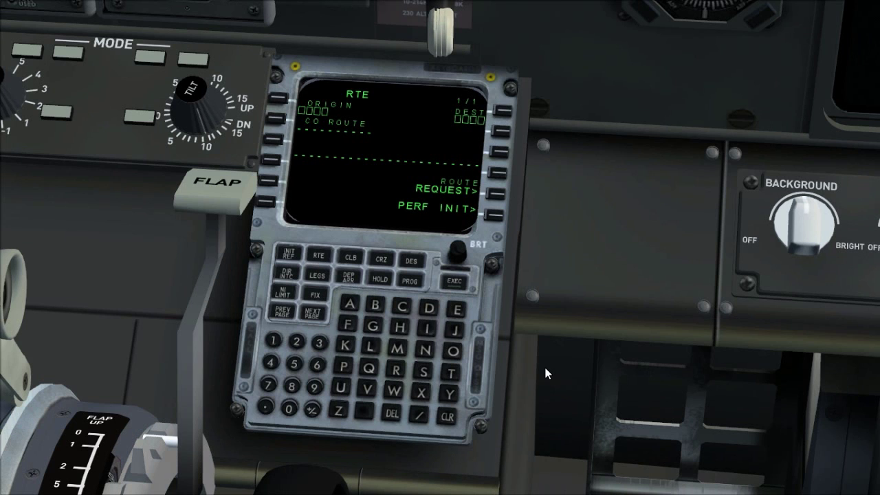
pyautogui.click(452, 353)
pyautogui.click(344, 365)
pyautogui.click(397, 371)
pyautogui.click(426, 351)
pyautogui.click(276, 99)
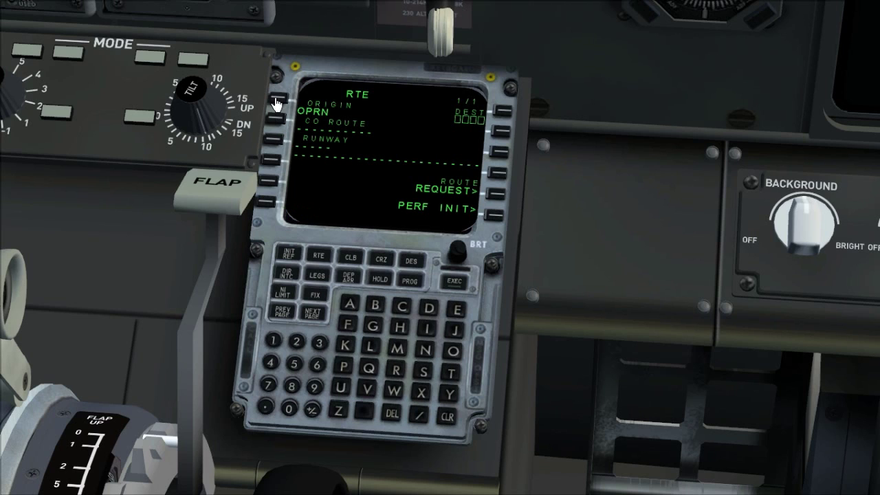
# Enter OPKC as the destination airport, correcting a mistyped entry.
pyautogui.click(453, 351)
pyautogui.click(347, 366)
pyautogui.click(397, 373)
pyautogui.click(426, 351)
pyautogui.click(450, 352)
pyautogui.click(342, 368)
pyautogui.click(346, 347)
pyautogui.click(403, 309)
pyautogui.click(294, 129)
pyautogui.click(501, 112)
# Set 30 as the departure runway and move to RTE page 2.
pyautogui.click(319, 342)
pyautogui.click(288, 408)
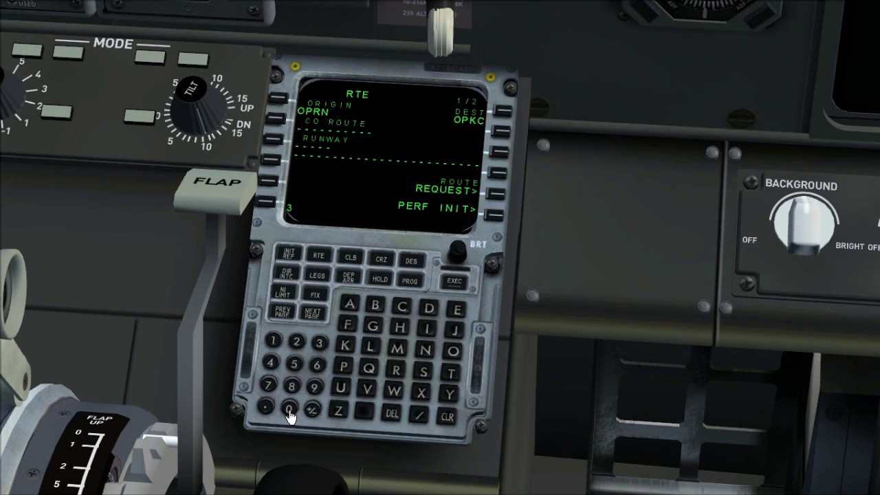
pyautogui.click(275, 142)
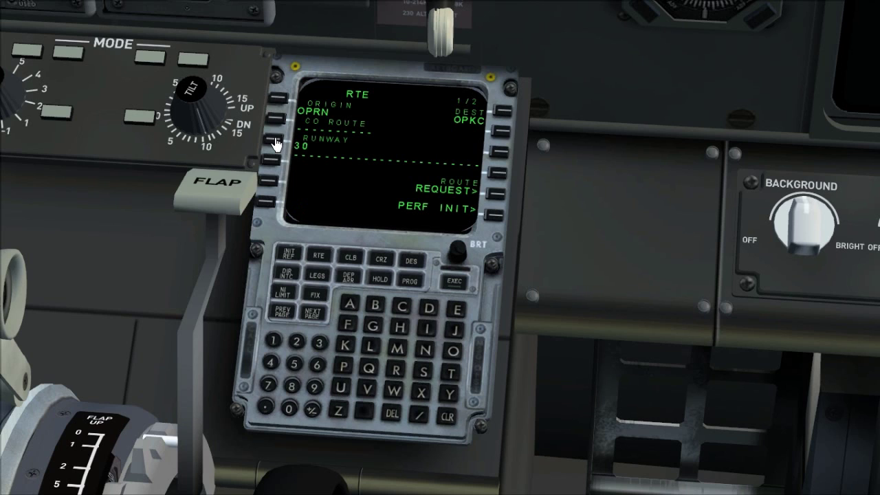
pyautogui.click(310, 316)
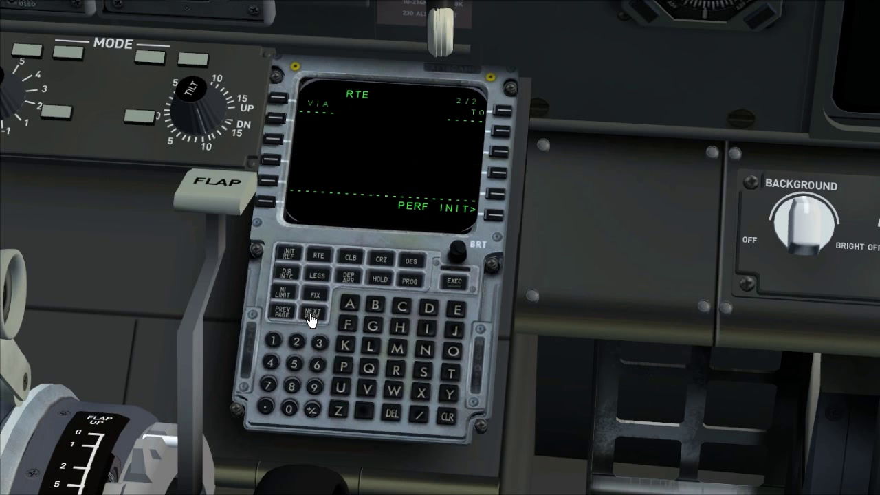
# Select and execute the POMA1A departure from OPRN runway 30.
pyautogui.click(348, 279)
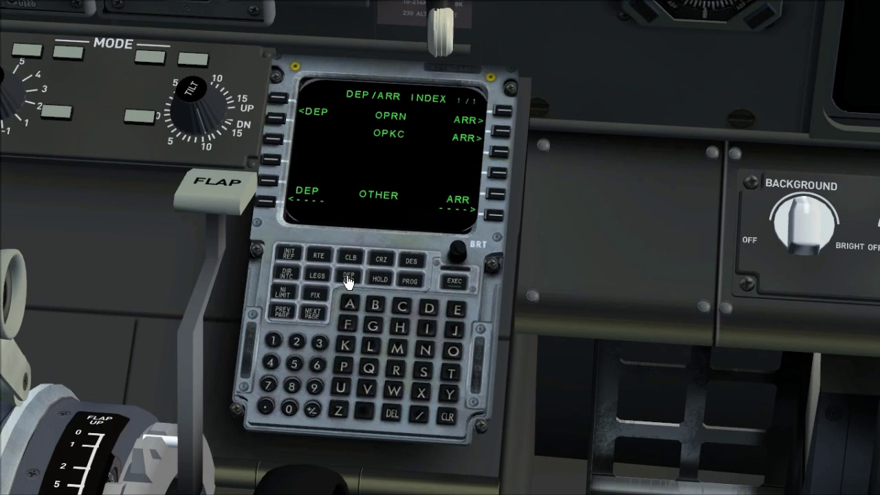
pyautogui.click(276, 103)
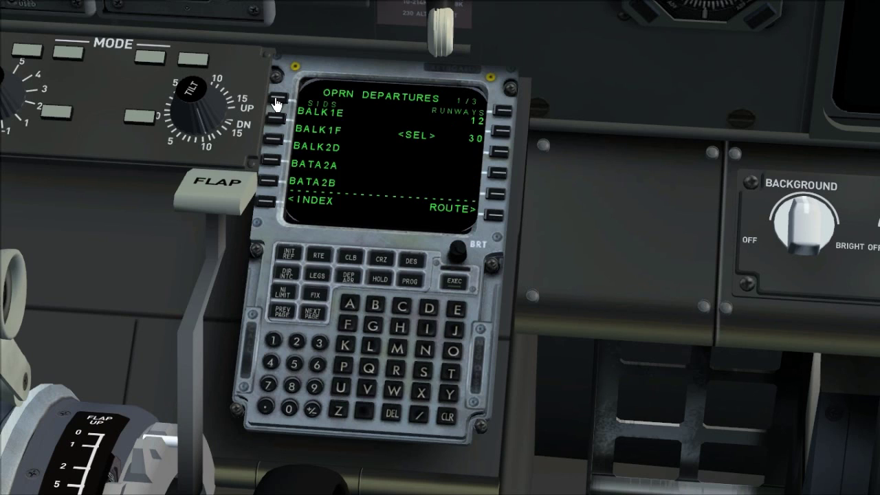
pyautogui.click(502, 137)
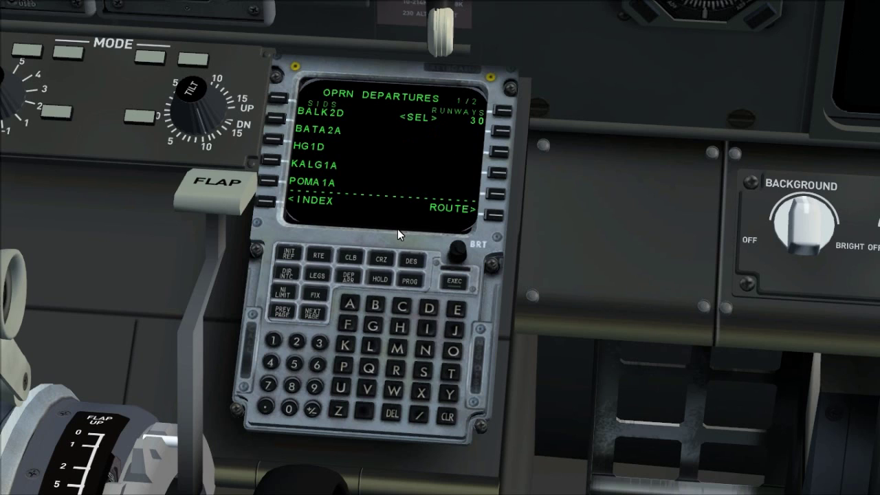
pyautogui.click(266, 184)
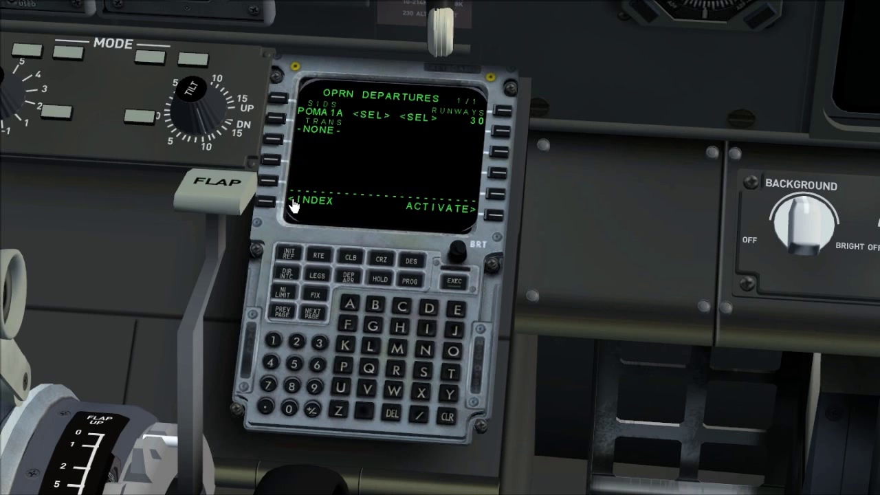
pyautogui.click(497, 220)
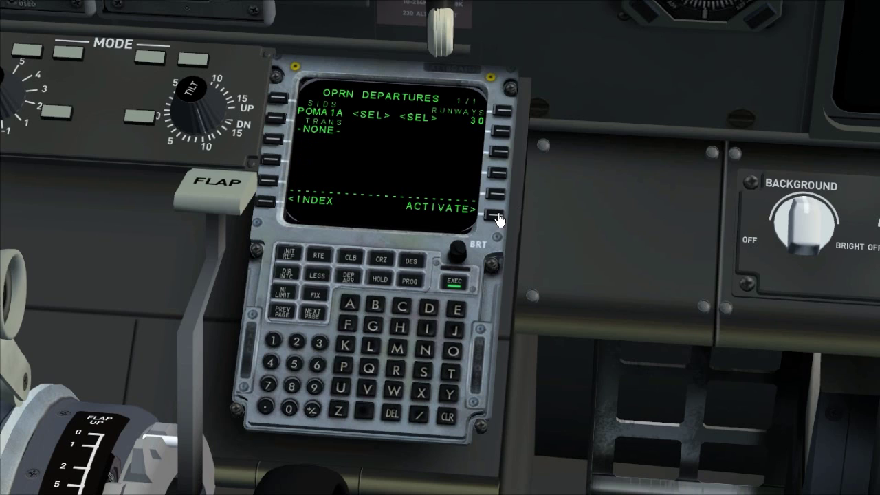
pyautogui.click(454, 281)
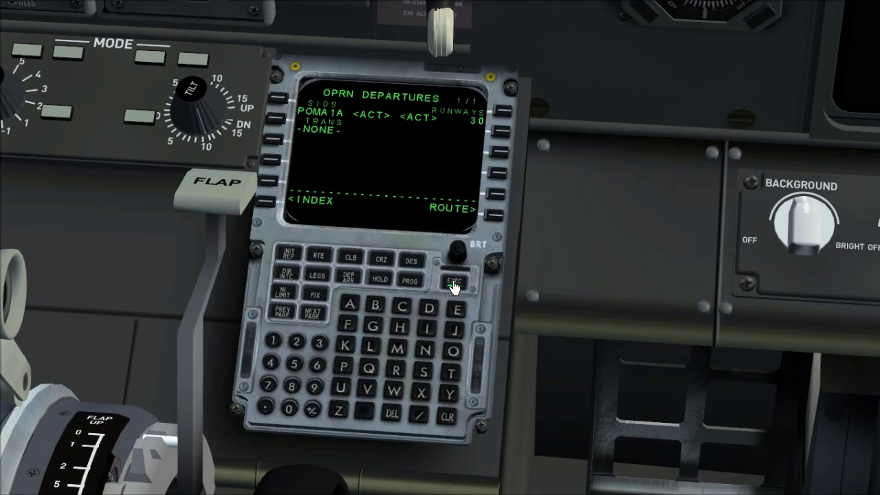
# On the LEGS page, insert waypoint INDEK after POMAR.
pyautogui.click(317, 276)
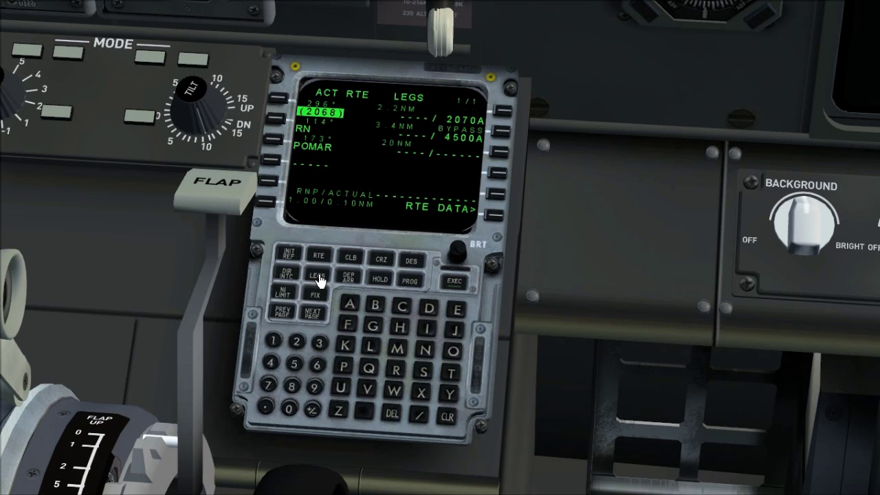
pyautogui.click(426, 330)
pyautogui.click(426, 351)
pyautogui.click(428, 309)
pyautogui.click(455, 311)
pyautogui.click(345, 349)
pyautogui.click(270, 161)
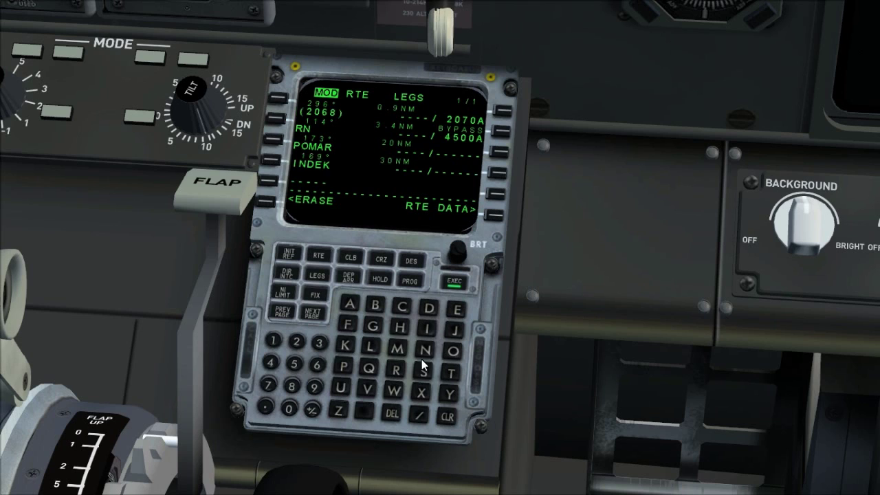
# Begin typing the next waypoint MATIN into the scratchpad.
pyautogui.click(398, 353)
pyautogui.click(350, 304)
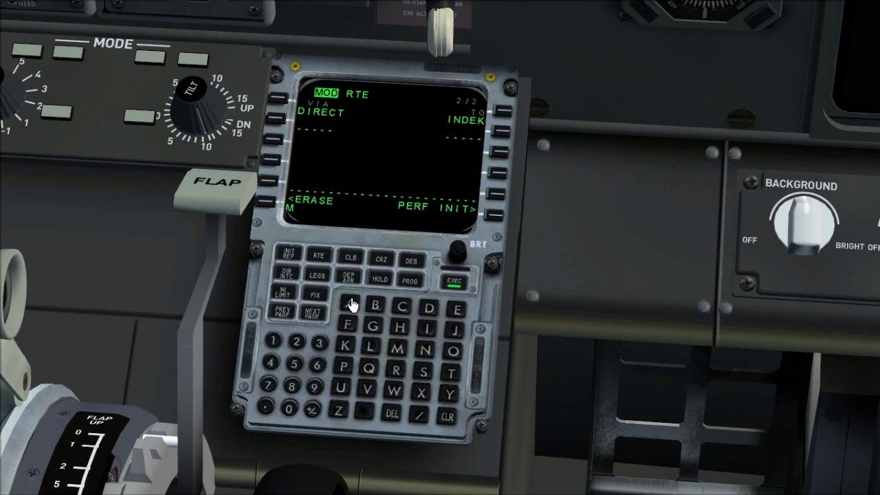
pyautogui.click(450, 372)
# Add MATIN and SP as direct waypoints, choosing the first of each duplicate.
pyautogui.click(427, 328)
pyautogui.click(426, 350)
pyautogui.click(501, 134)
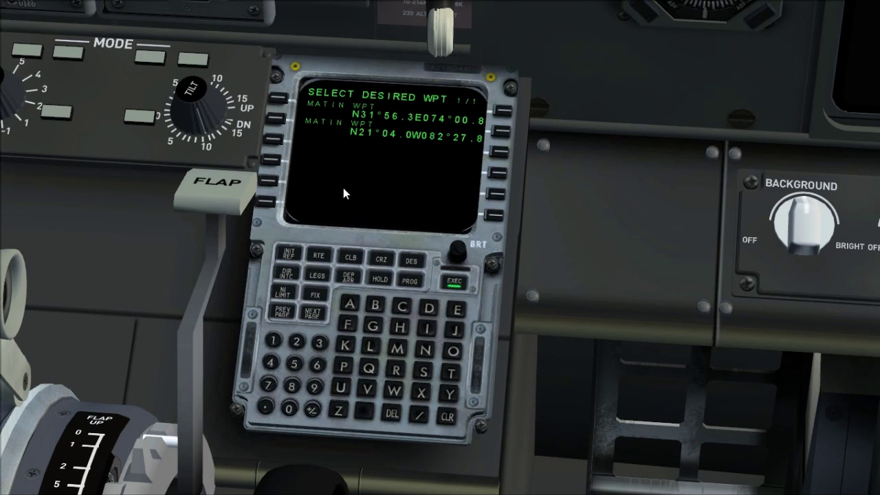
pyautogui.click(276, 100)
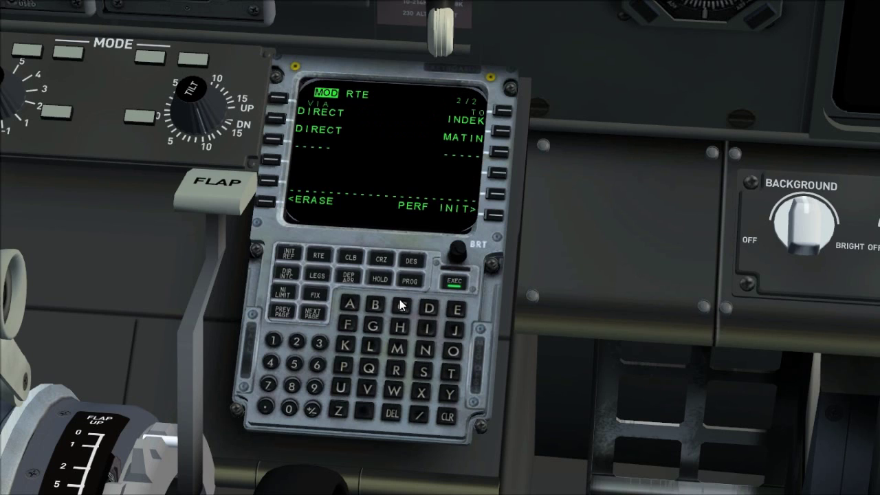
pyautogui.click(425, 375)
pyautogui.click(343, 365)
pyautogui.click(499, 157)
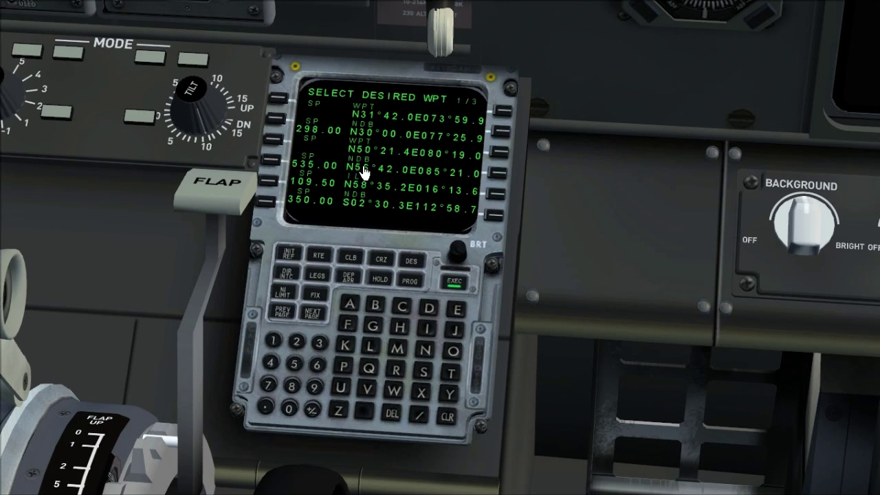
pyautogui.click(280, 99)
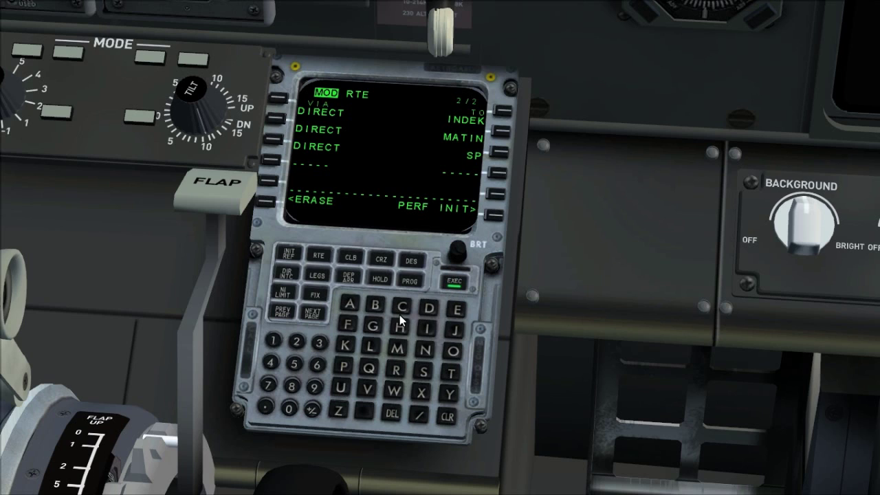
# Add MOLTA and MURLI as the next direct waypoints, then go to RTE page 3.
pyautogui.click(397, 351)
pyautogui.click(451, 353)
pyautogui.click(370, 351)
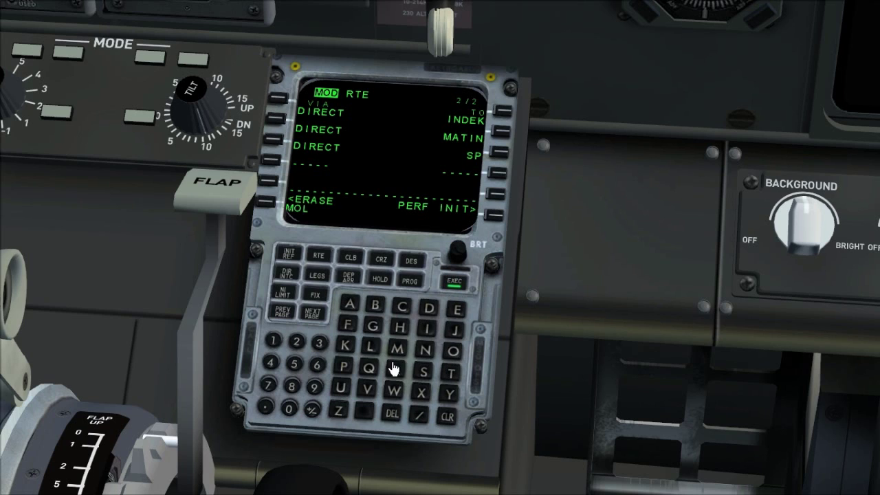
pyautogui.click(448, 374)
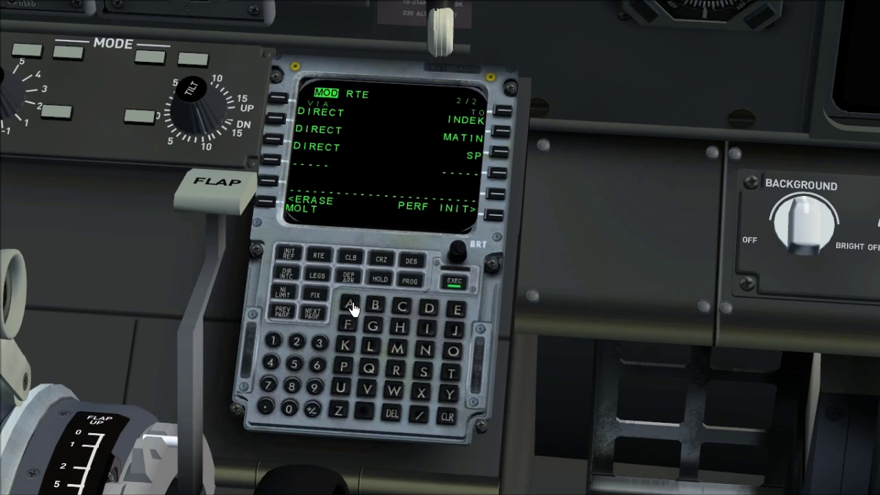
pyautogui.click(498, 175)
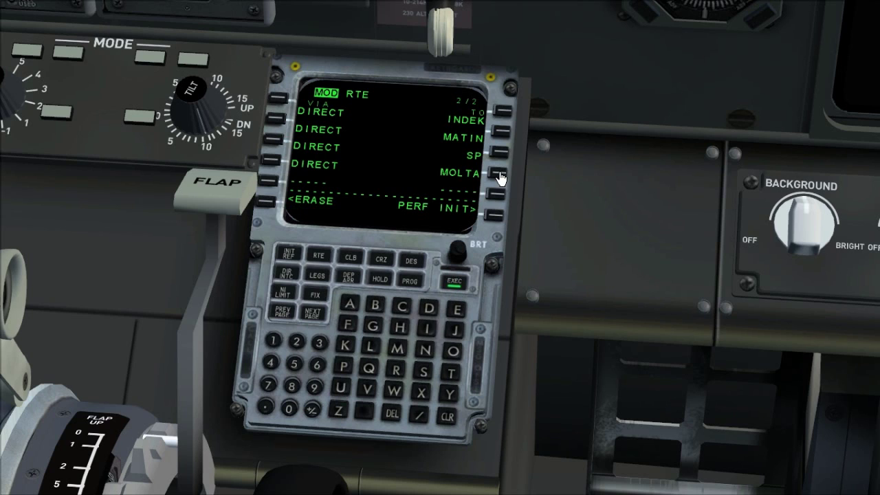
pyautogui.click(398, 348)
pyautogui.click(339, 387)
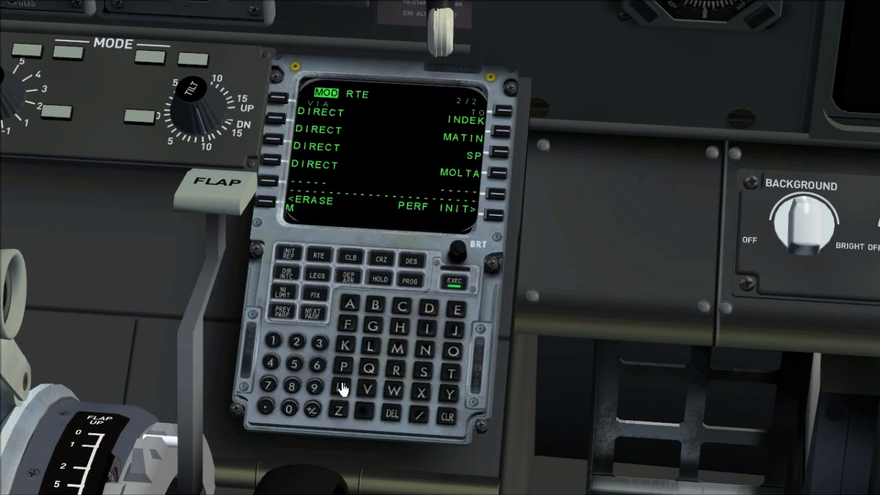
pyautogui.click(397, 371)
pyautogui.click(372, 346)
pyautogui.click(427, 330)
pyautogui.click(496, 195)
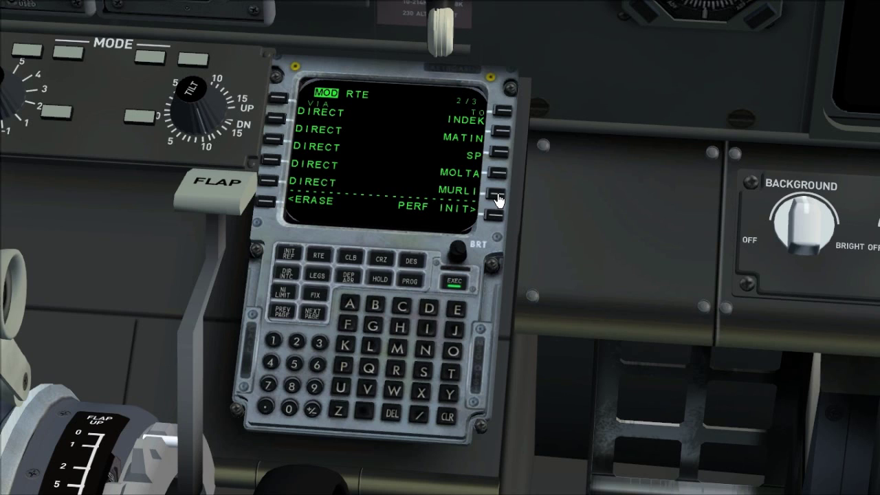
pyautogui.click(313, 314)
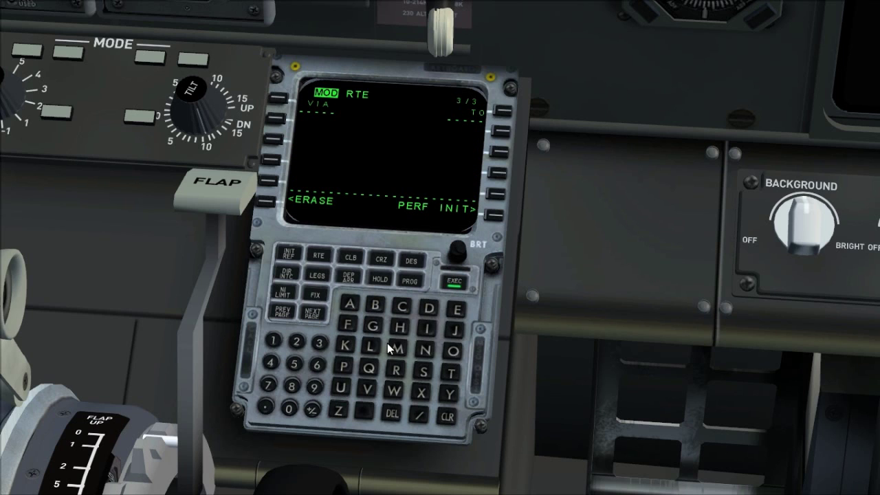
# On the last route page, add RK, picking the intended one from the duplicates.
pyautogui.press('pageup')
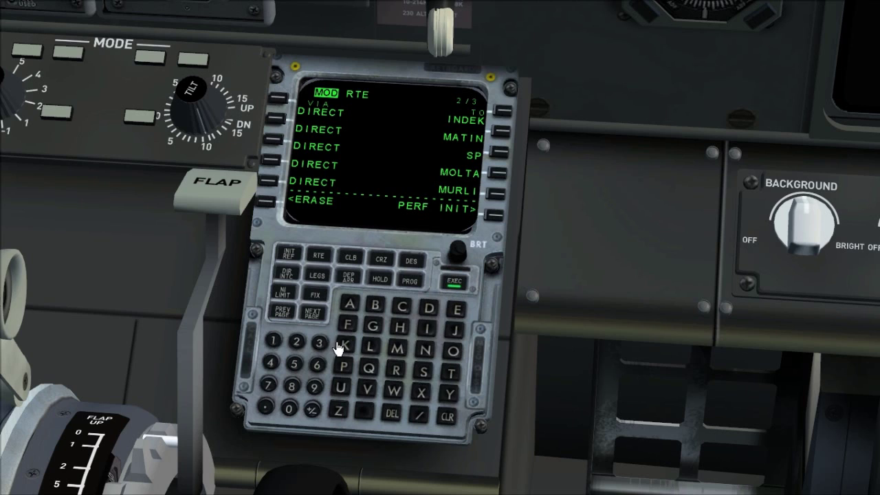
pyautogui.click(310, 315)
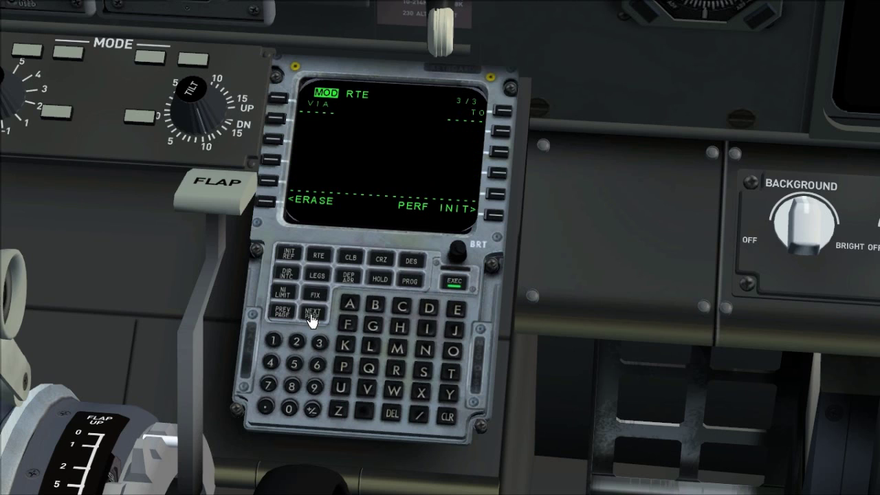
pyautogui.click(395, 370)
pyautogui.click(345, 345)
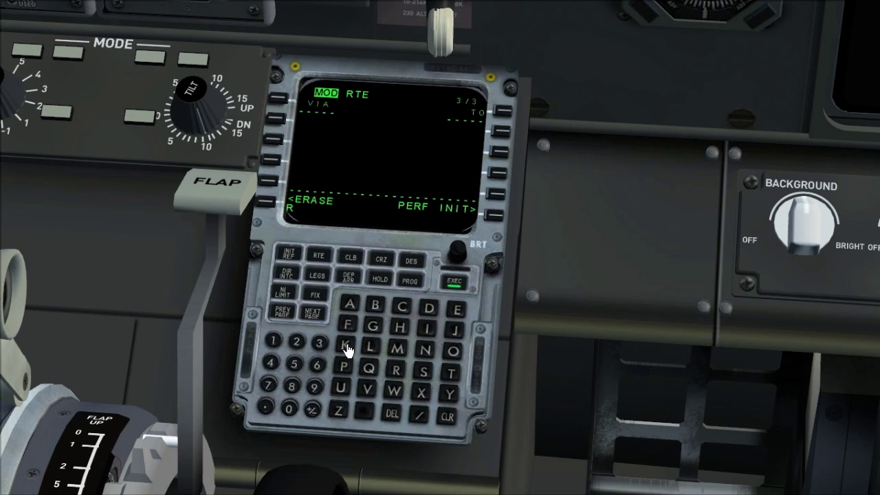
pyautogui.click(502, 110)
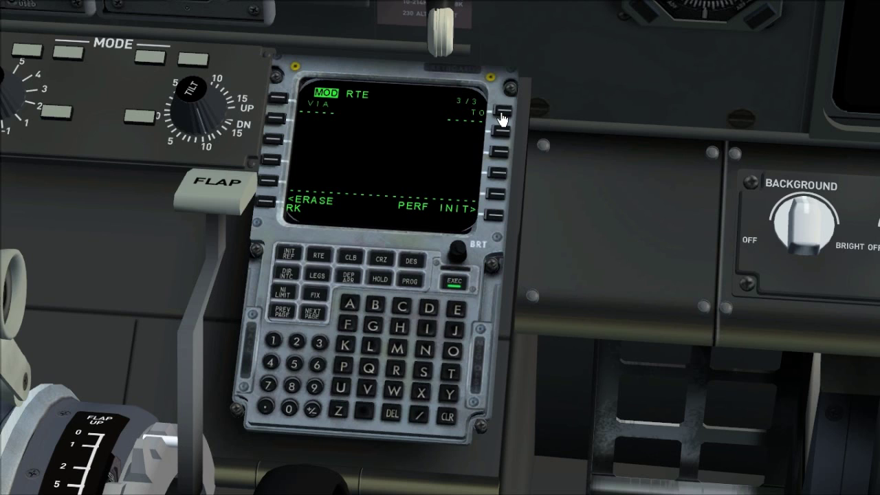
pyautogui.click(277, 118)
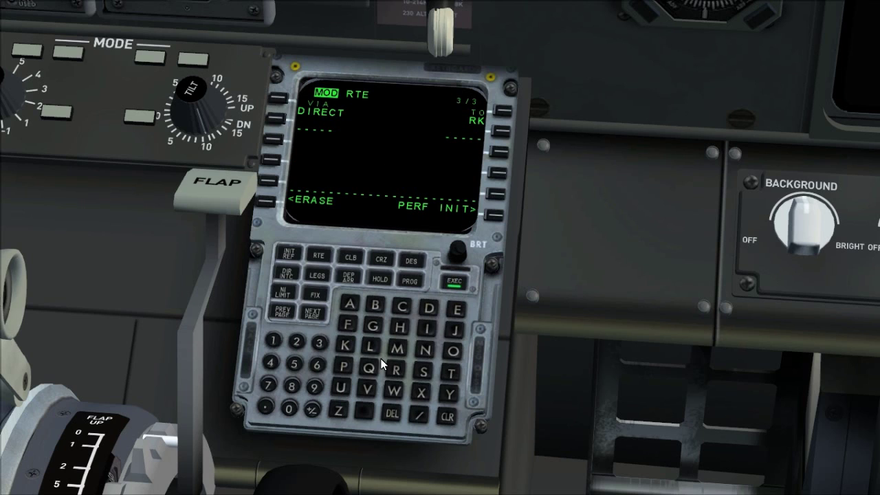
# Add ZOHAR and BIMLA as the next direct waypoints.
pyautogui.click(338, 411)
pyautogui.click(453, 351)
pyautogui.click(400, 335)
pyautogui.click(347, 304)
pyautogui.click(397, 371)
pyautogui.click(500, 133)
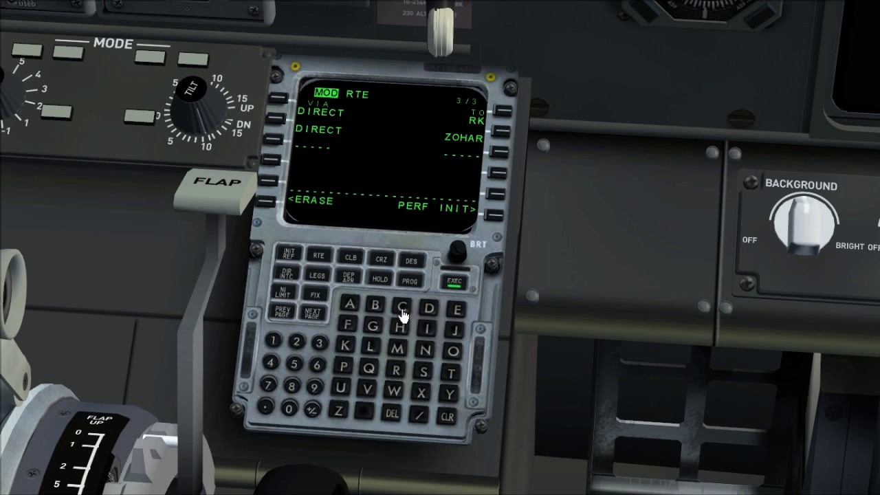
pyautogui.click(379, 311)
pyautogui.click(428, 334)
pyautogui.click(395, 352)
pyautogui.click(373, 351)
pyautogui.click(499, 153)
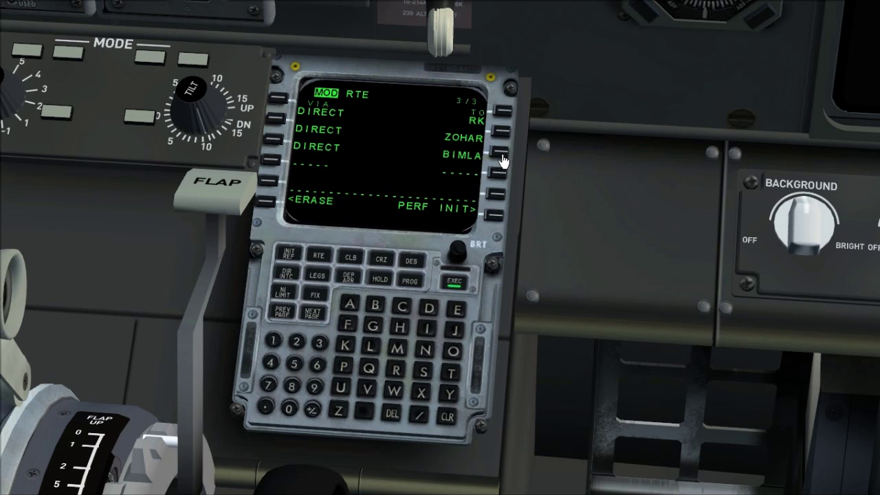
# Add the NH VOR-DME, execute the route, and bring up the DEP/ARR INDEX.
pyautogui.click(423, 350)
pyautogui.click(401, 328)
pyautogui.click(498, 174)
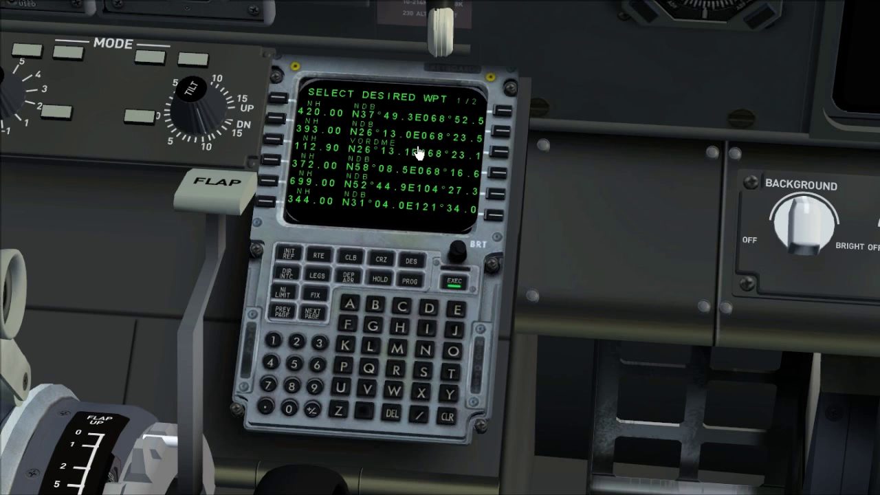
pyautogui.click(273, 140)
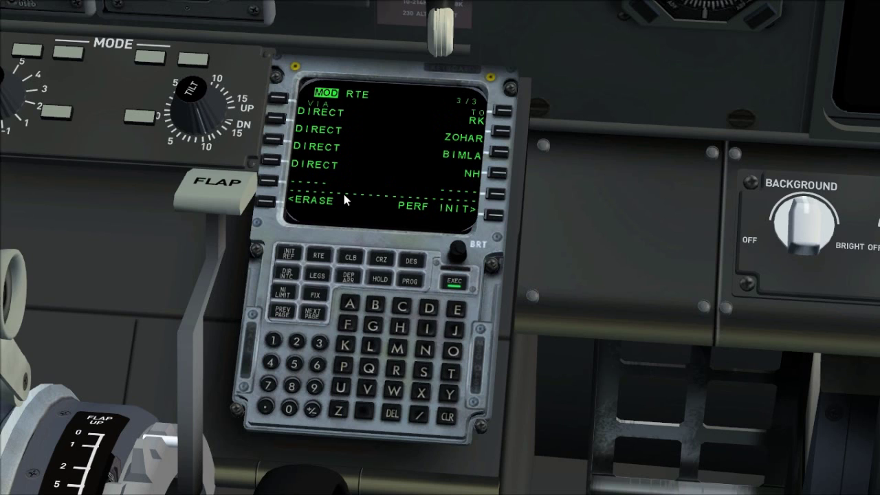
pyautogui.click(454, 285)
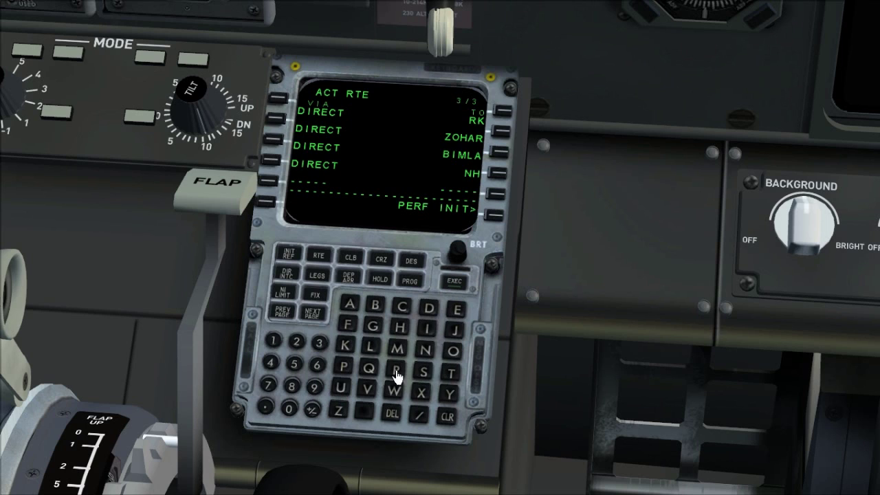
pyautogui.click(347, 277)
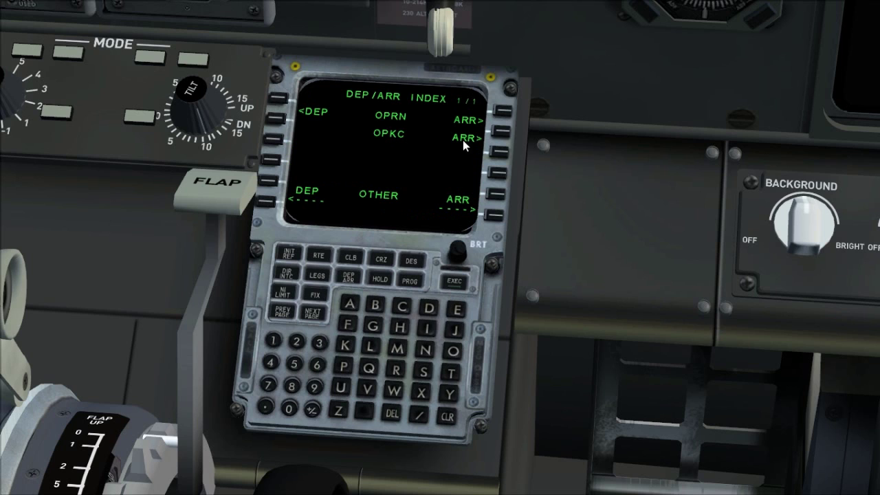
# Select OPKC arrival NH2A with approach I25 25R via MARVI, execute it, and show the legs.
pyautogui.click(501, 136)
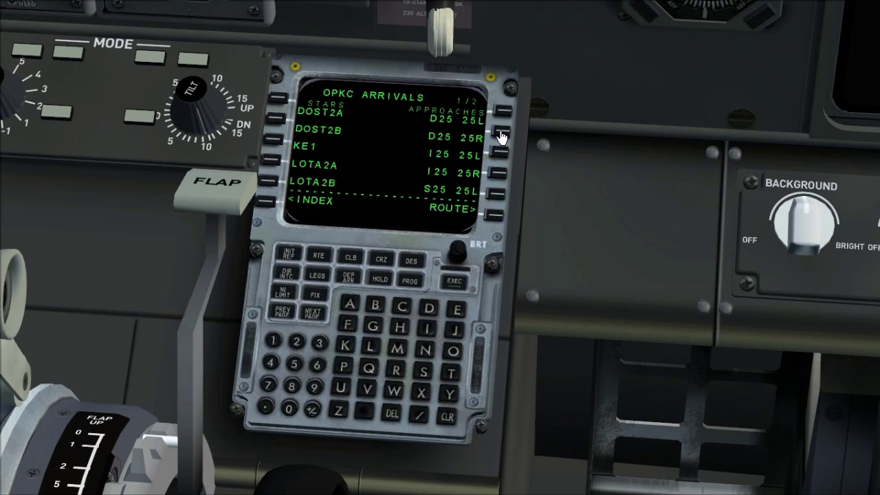
pyautogui.click(497, 176)
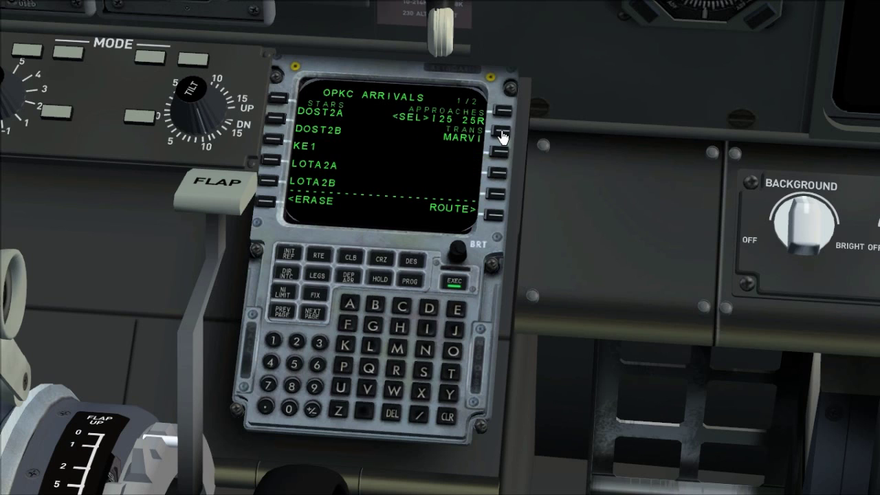
pyautogui.click(501, 137)
pyautogui.click(309, 314)
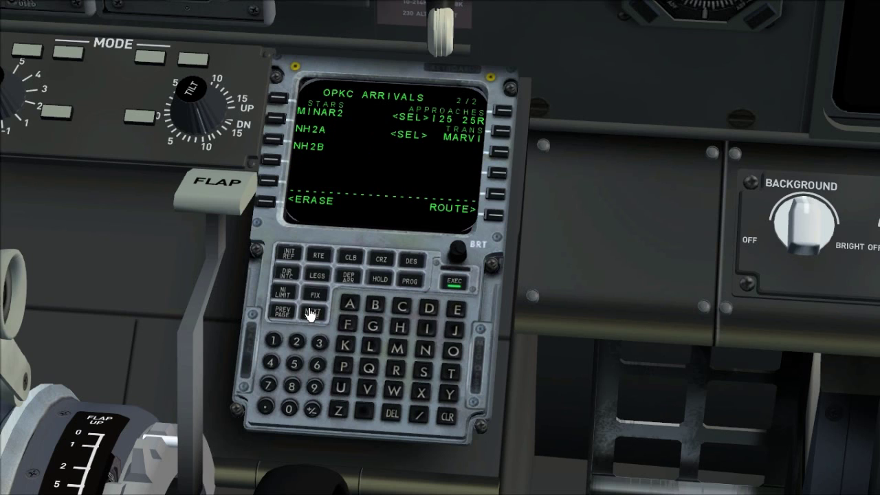
pyautogui.click(273, 121)
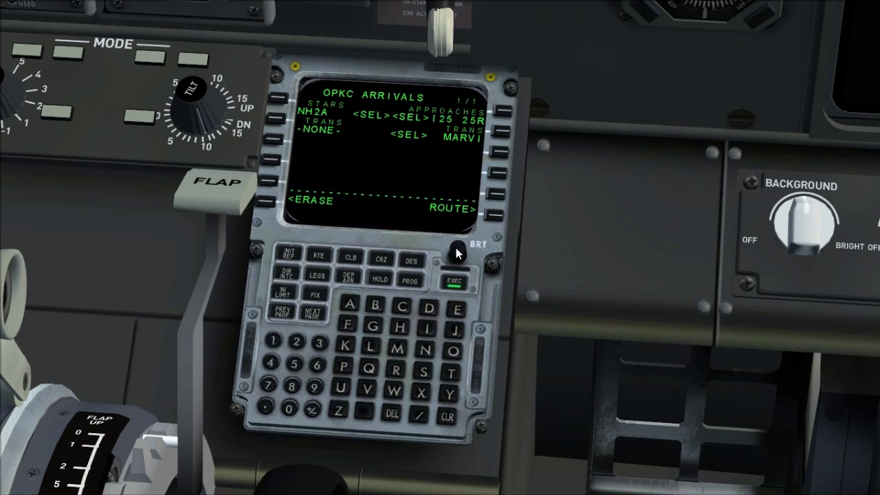
pyautogui.click(453, 285)
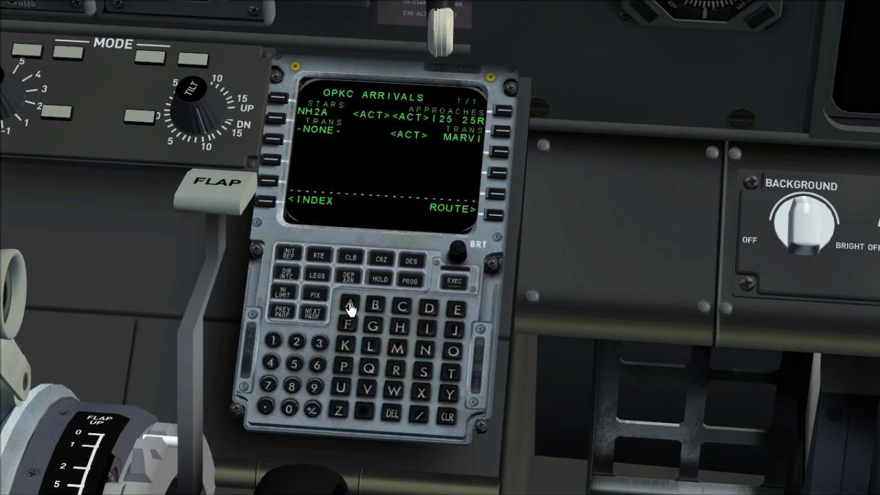
pyautogui.click(317, 281)
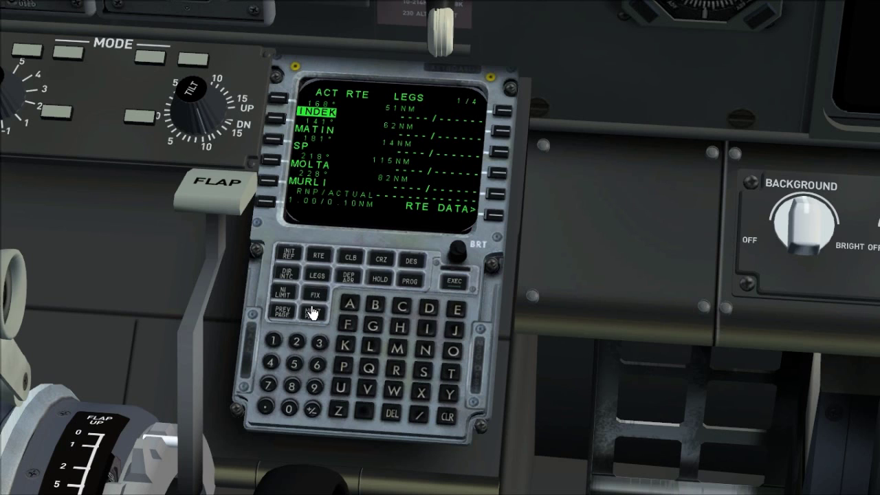
# Page through the RTE LEGS pages 2–4 to the final route leg page.
pyautogui.click(312, 315)
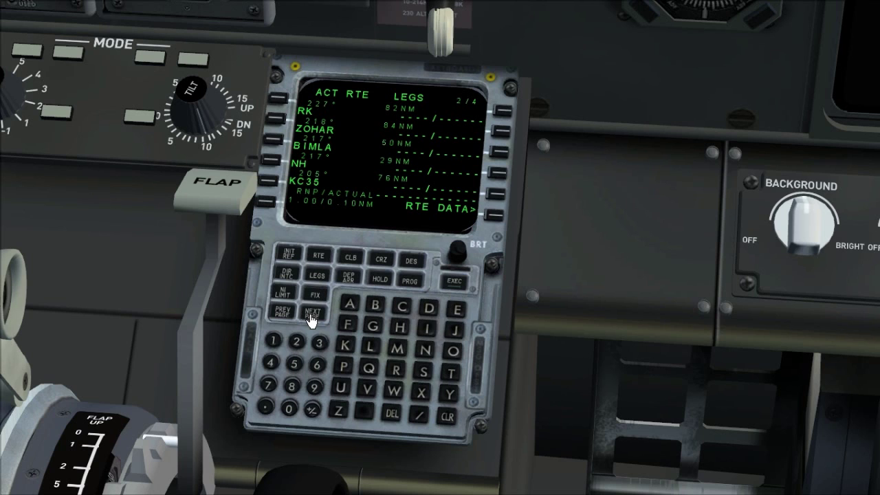
pyautogui.click(312, 314)
pyautogui.click(312, 315)
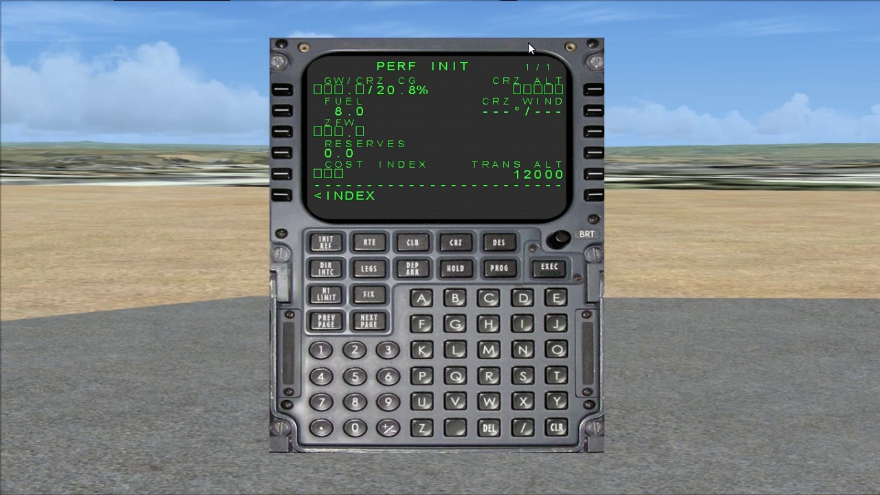
# Enter reserves 2.5, cost index 30 and cruise altitude FL340 on PERF INIT.
pyautogui.click(354, 351)
pyautogui.click(319, 427)
pyautogui.click(356, 375)
pyautogui.click(284, 158)
pyautogui.click(387, 350)
pyautogui.click(349, 427)
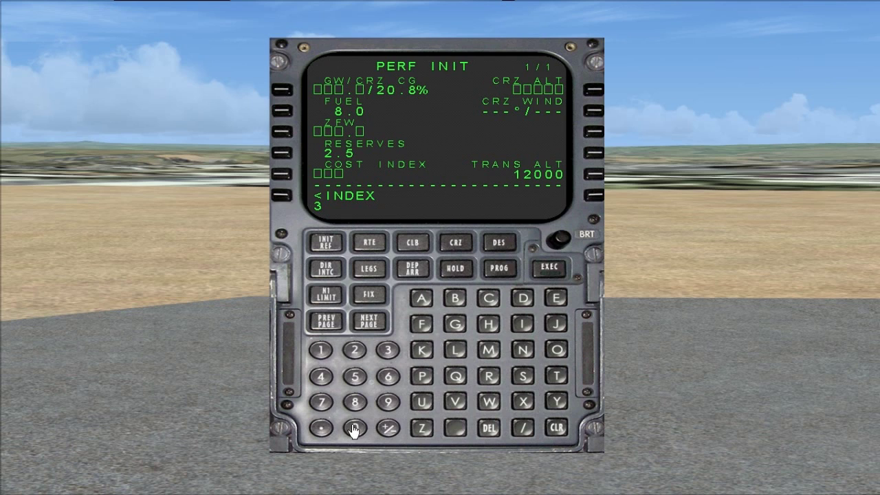
pyautogui.click(281, 176)
pyautogui.click(389, 351)
pyautogui.click(323, 378)
pyautogui.click(358, 431)
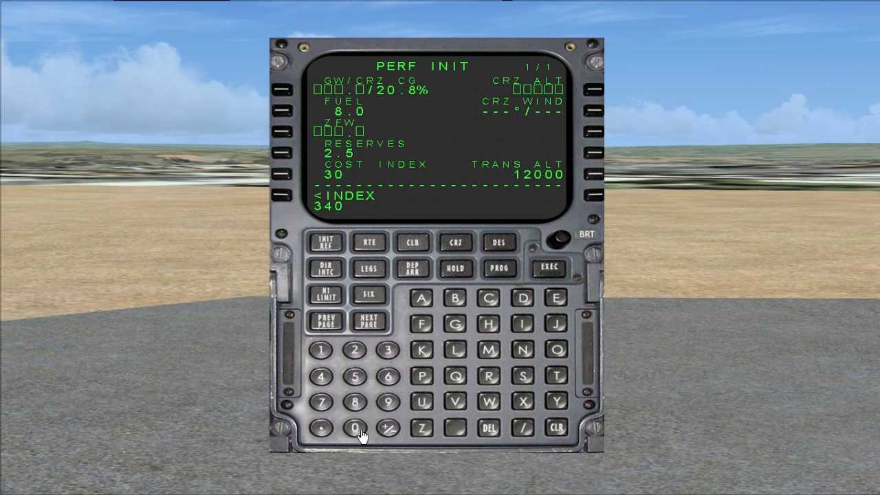
pyautogui.click(594, 90)
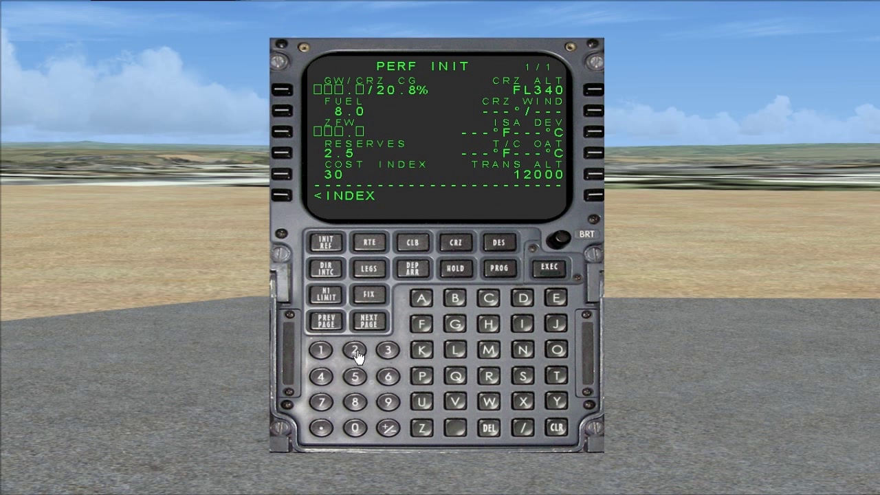
# Enter the cruise wind as 238/048.
pyautogui.click(355, 351)
pyautogui.click(386, 351)
pyautogui.click(354, 405)
pyautogui.click(523, 430)
pyautogui.click(355, 427)
pyautogui.click(320, 376)
pyautogui.click(355, 400)
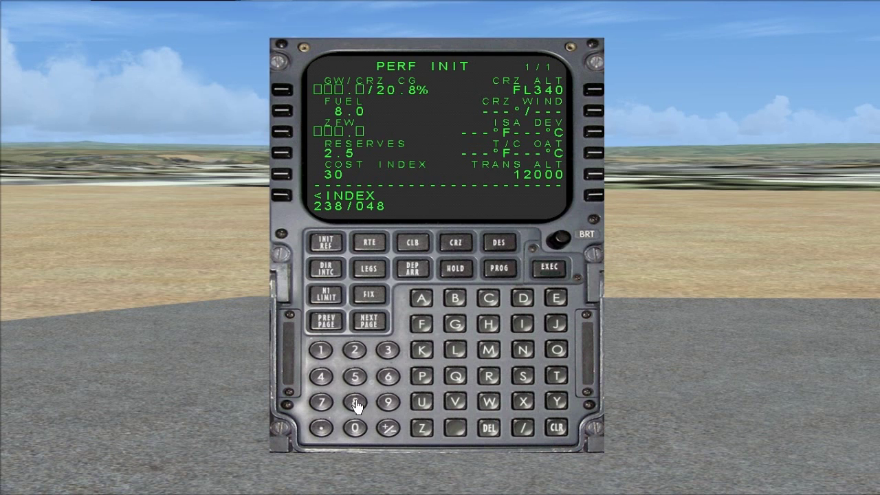
pyautogui.click(594, 109)
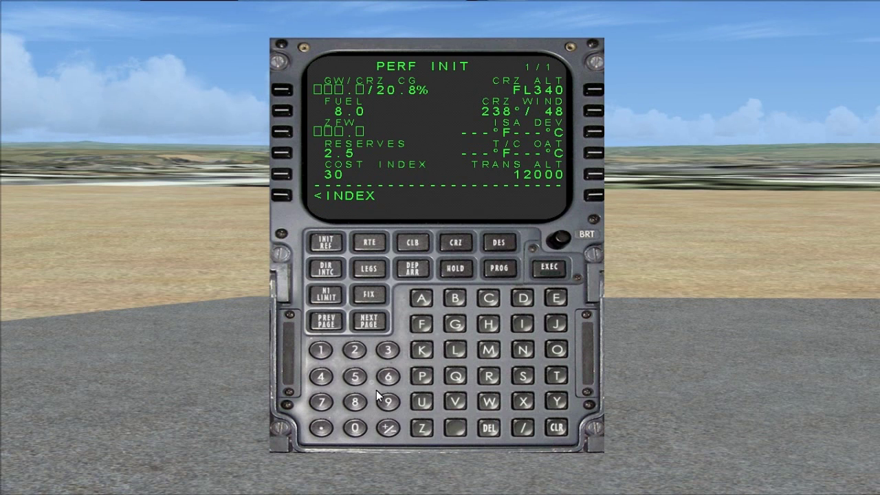
# Enter zero-fuel weight 39.5 and execute the performance data.
pyautogui.click(387, 352)
pyautogui.click(383, 405)
pyautogui.click(321, 428)
pyautogui.click(355, 376)
pyautogui.click(281, 131)
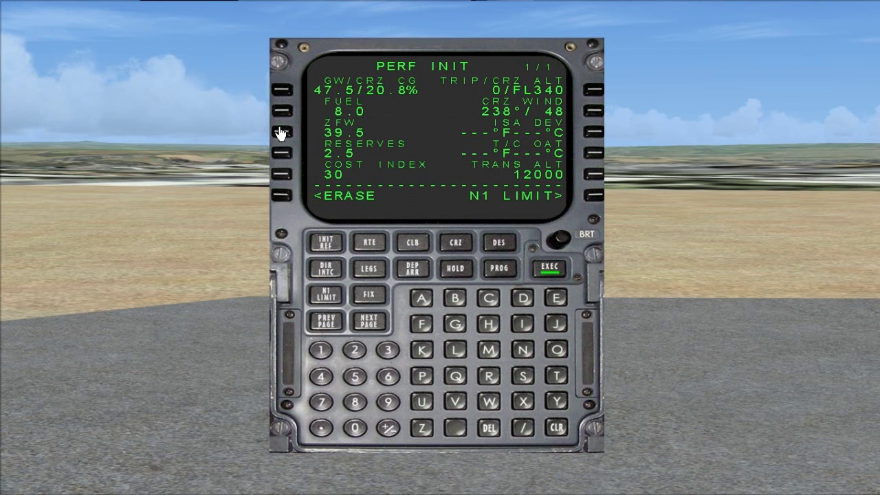
pyautogui.click(550, 276)
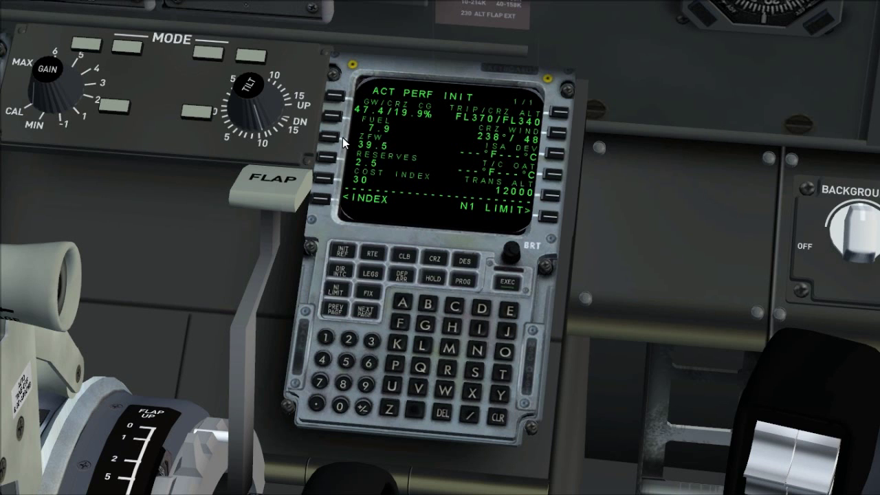
# Review the ECON CRZ page, then display the PROGRESS page.
pyautogui.click(434, 260)
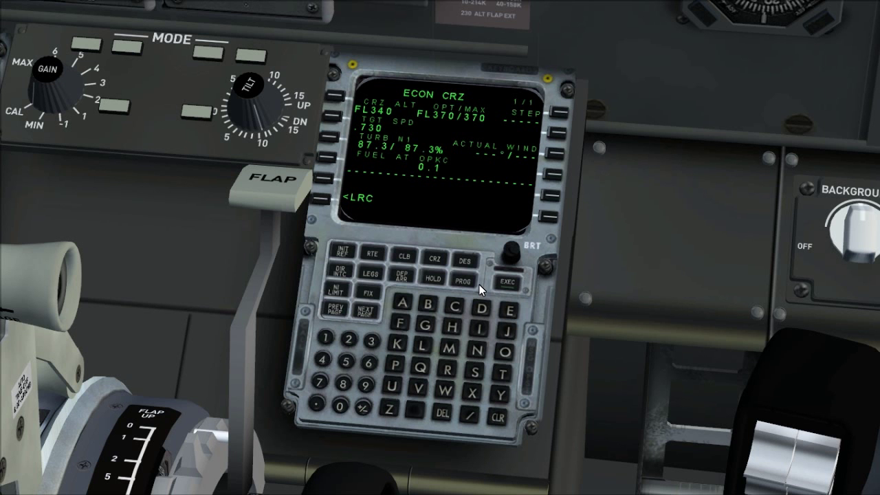
pyautogui.click(462, 282)
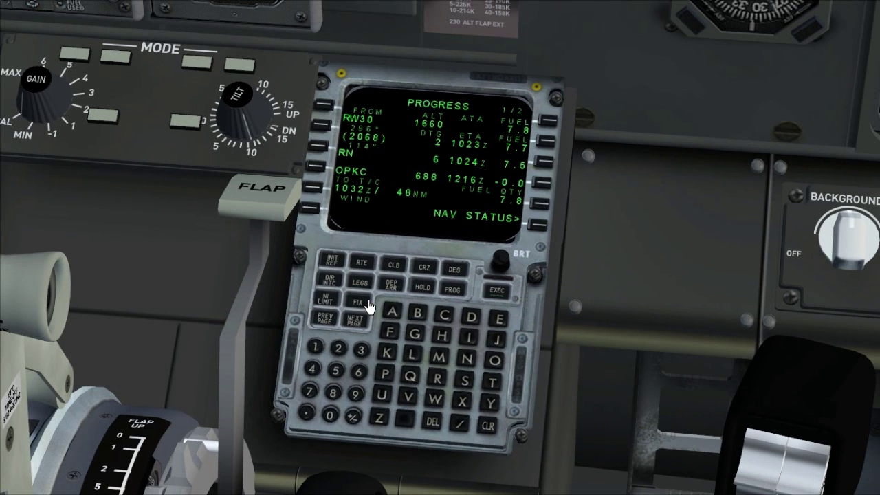
# Set the RN VOR/DME as the first fix reference.
pyautogui.click(357, 303)
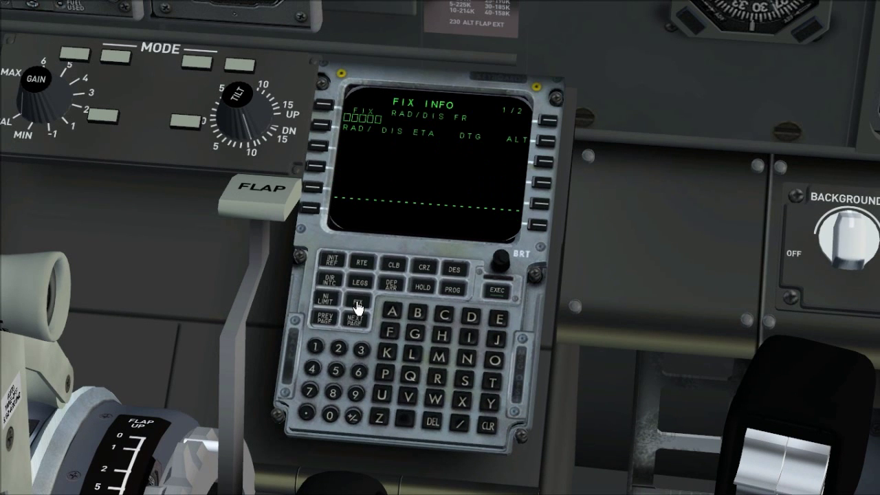
pyautogui.click(433, 377)
pyautogui.click(466, 361)
pyautogui.click(323, 107)
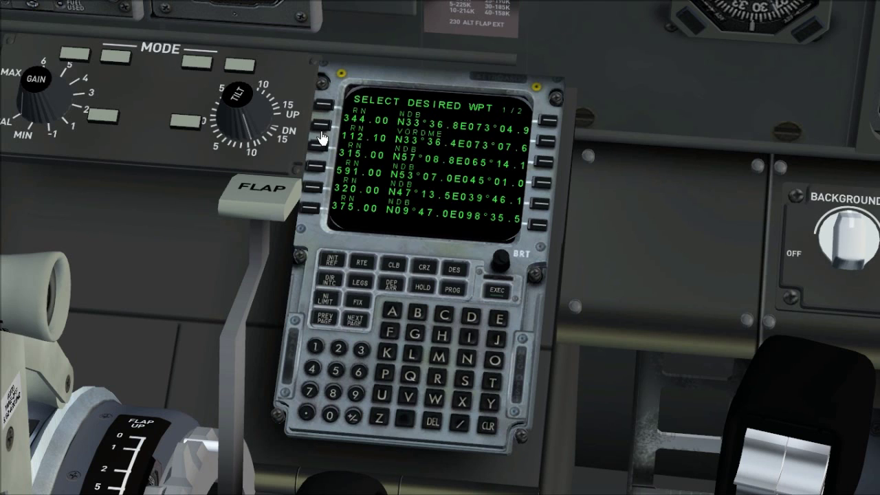
pyautogui.click(322, 125)
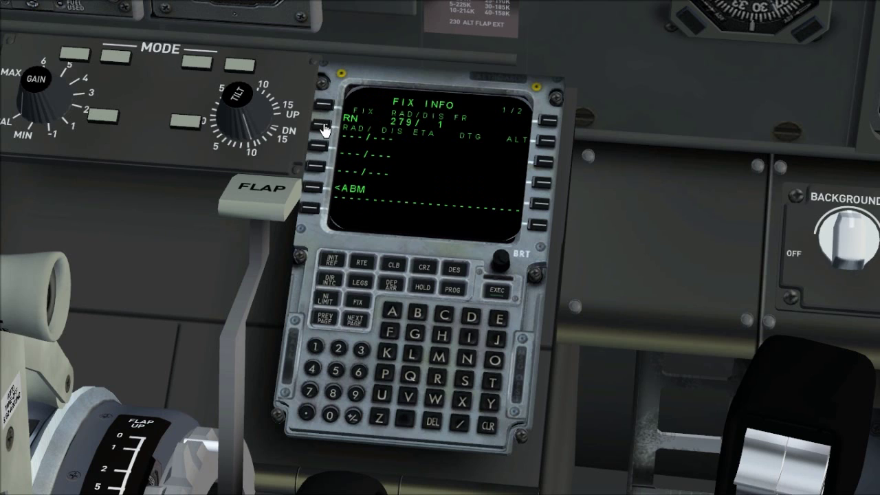
# Set the first KC station as the second fix reference.
pyautogui.click(362, 326)
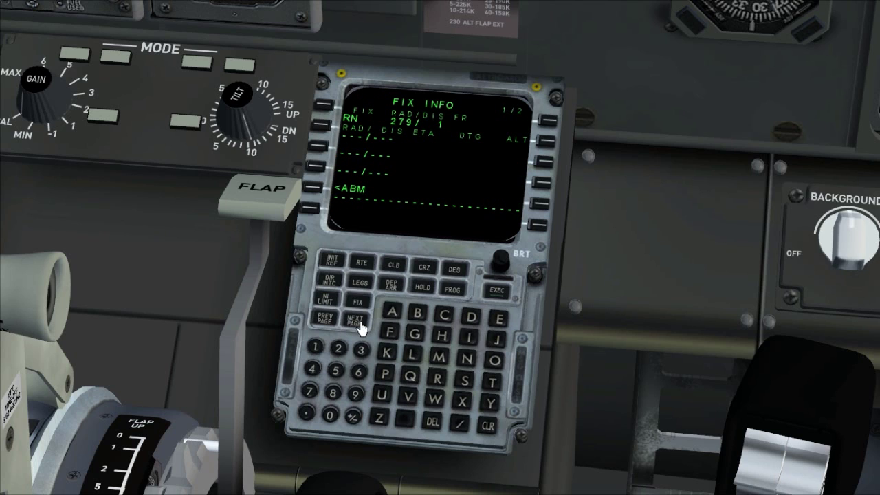
pyautogui.click(390, 355)
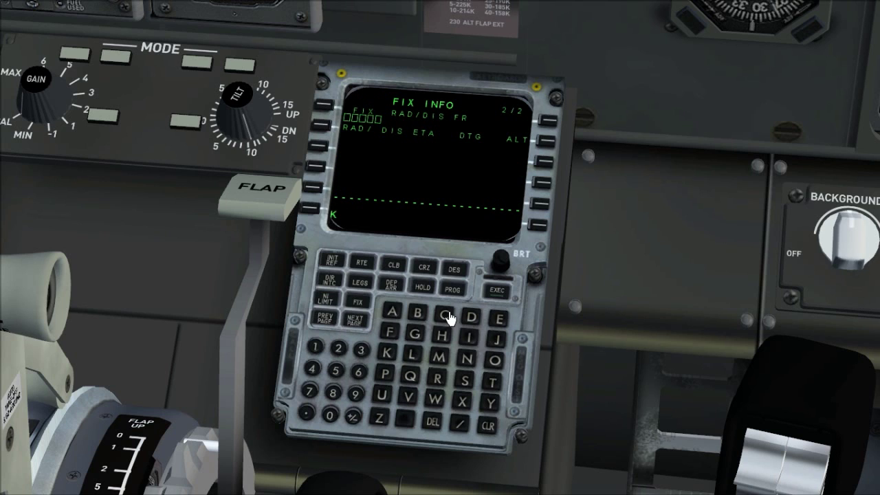
pyautogui.click(446, 314)
pyautogui.click(320, 110)
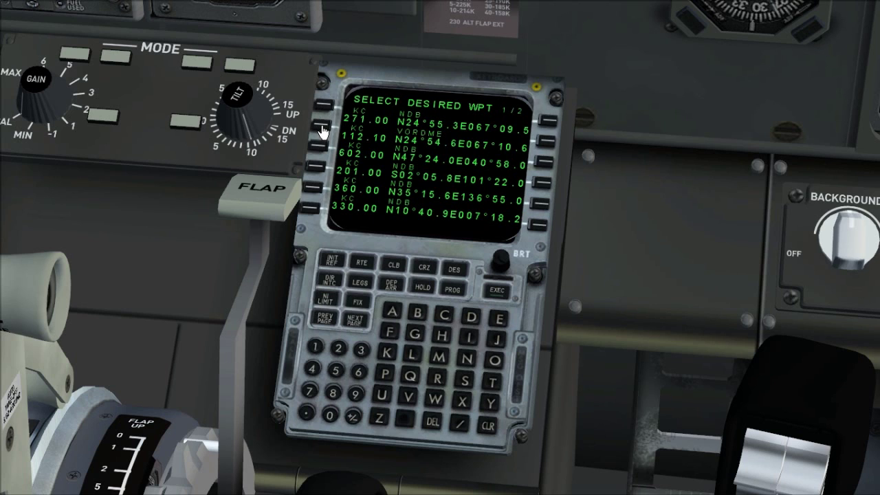
pyautogui.click(322, 129)
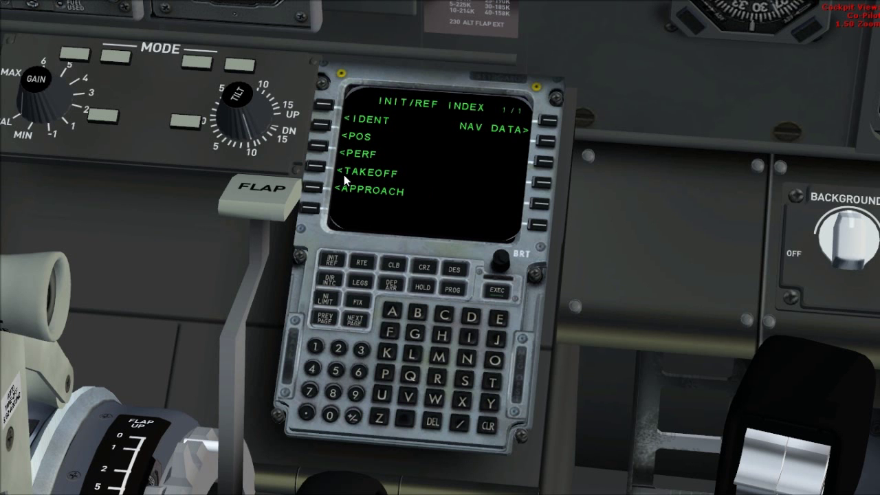
# Review TAKEOFF REF pages 1 and 2, then return to ACT PERF INIT.
pyautogui.click(313, 168)
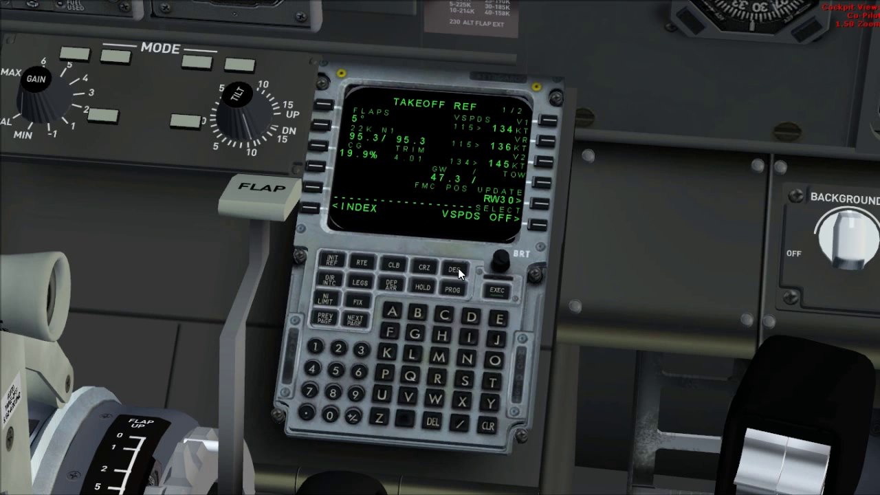
pyautogui.click(355, 318)
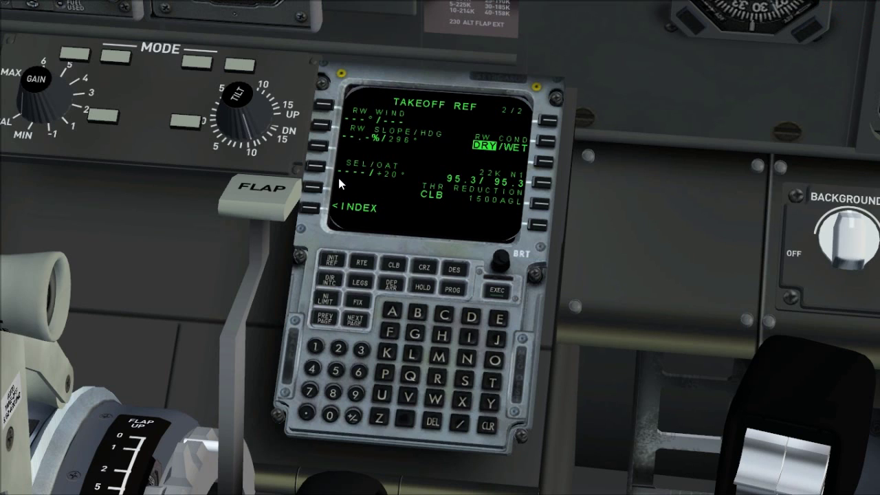
pyautogui.click(323, 317)
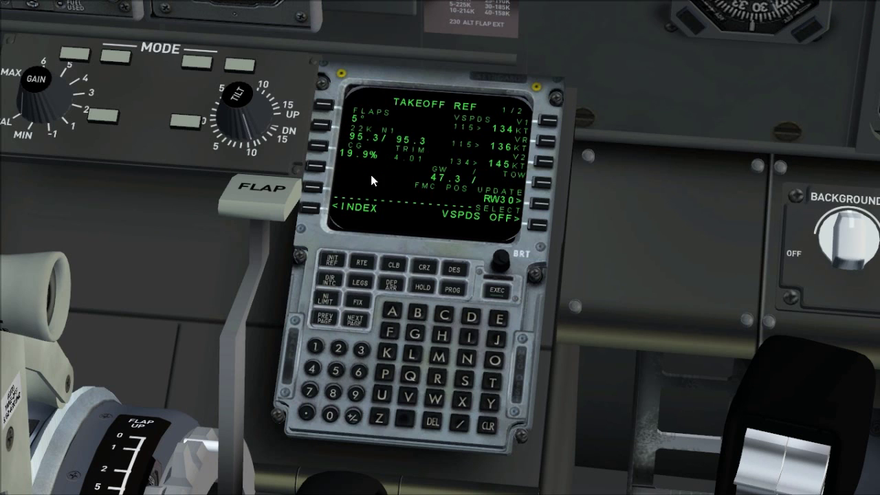
pyautogui.click(332, 259)
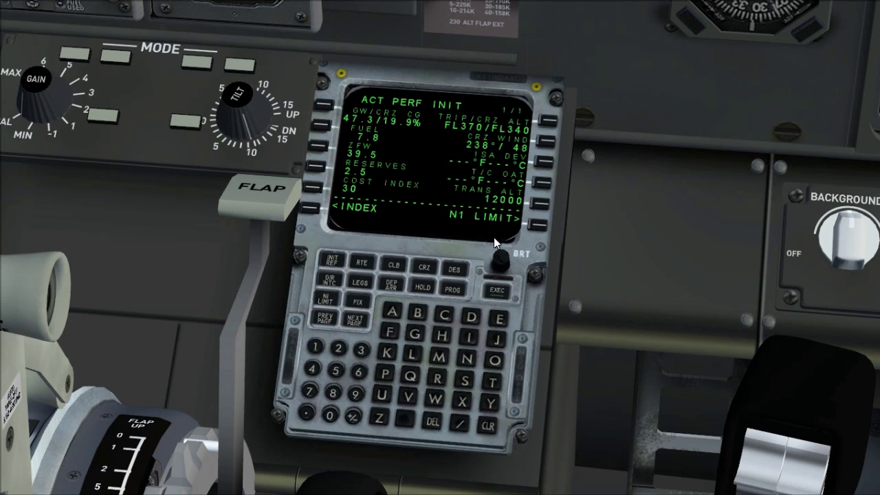
# Select the TO-1 20K derated takeoff thrust on the N1 LIMIT page.
pyautogui.click(538, 227)
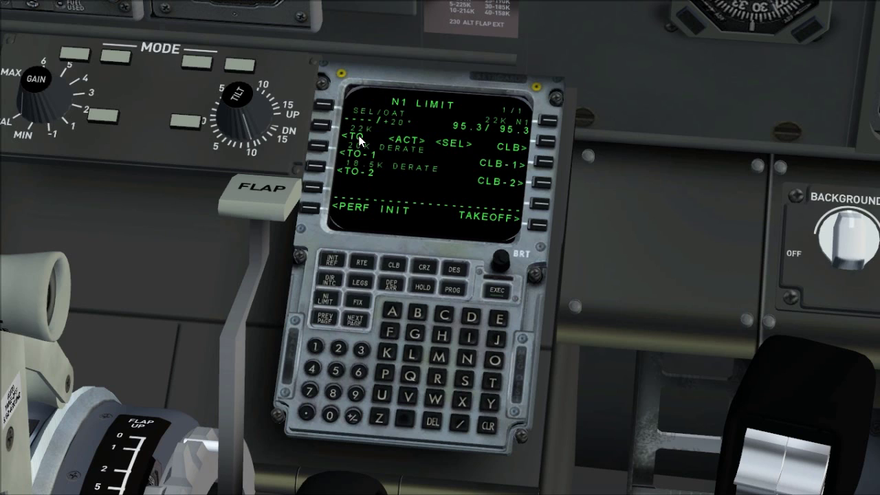
pyautogui.click(319, 146)
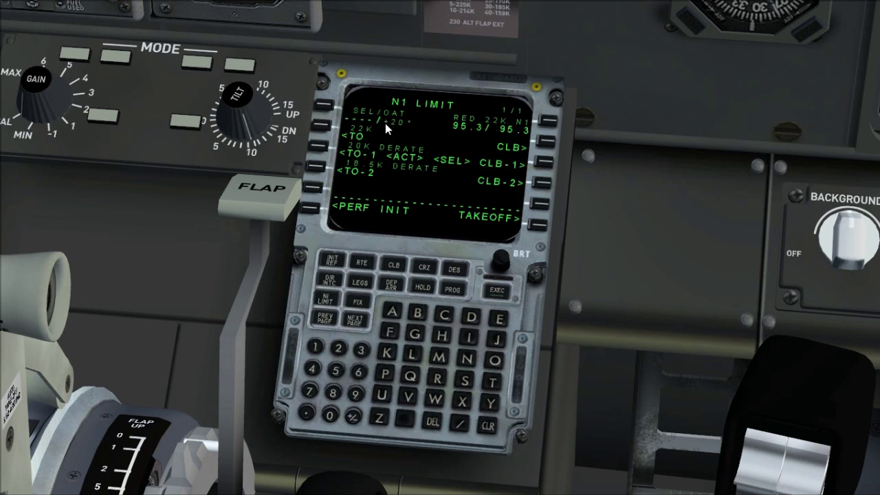
pyautogui.click(538, 226)
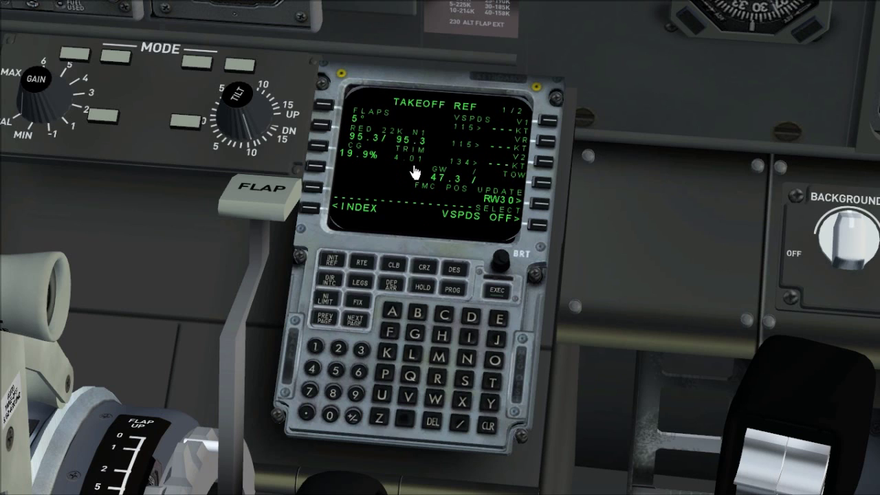
# Accept V-speeds V1 115, VR 115 and V2 134 knots.
pyautogui.click(548, 126)
pyautogui.click(548, 126)
pyautogui.click(545, 149)
pyautogui.click(545, 149)
pyautogui.click(543, 167)
pyautogui.click(543, 167)
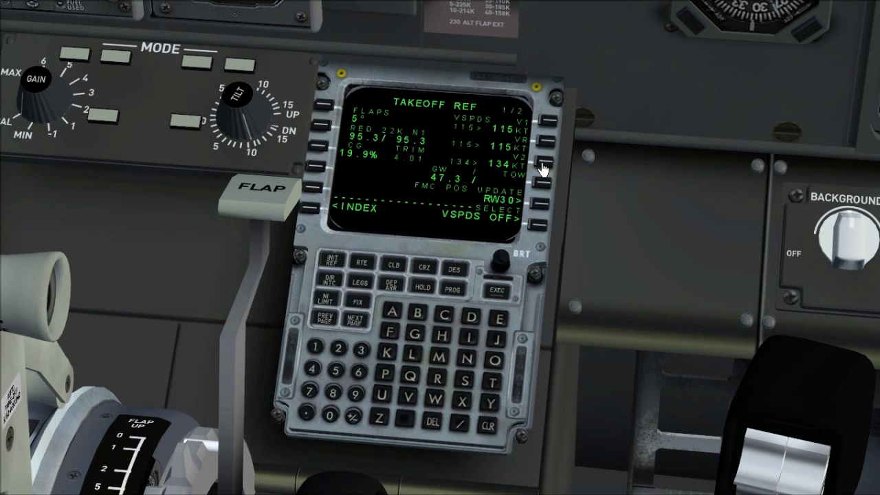